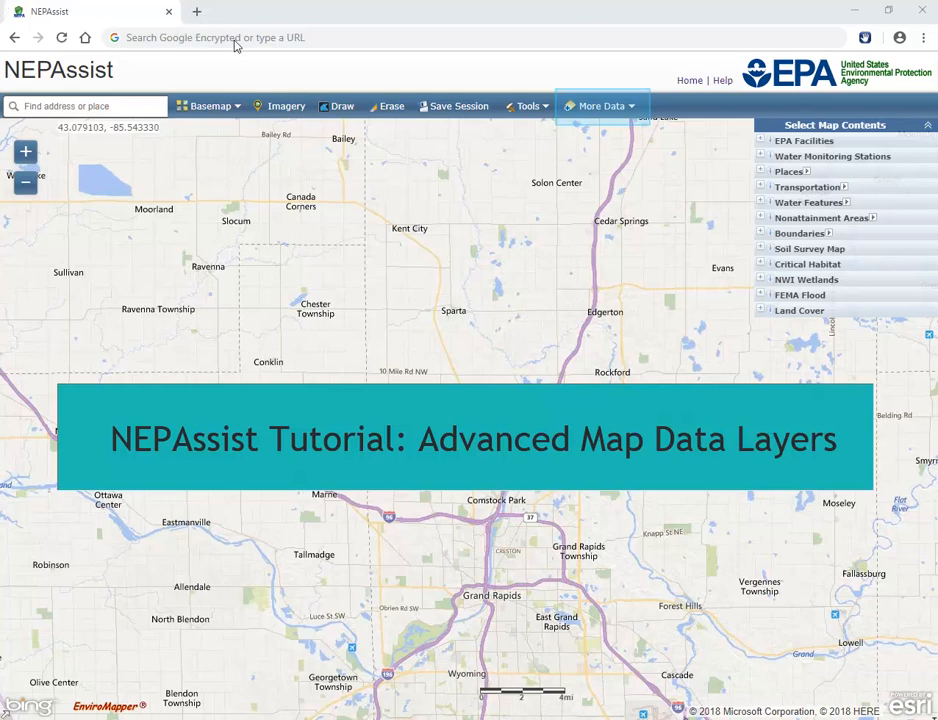
Start a 2012-2016 ACS thematic demographics layer using the Income/Poverty category and the variable "Pct. Housholds below Poverty Level"
left_click(590, 107)
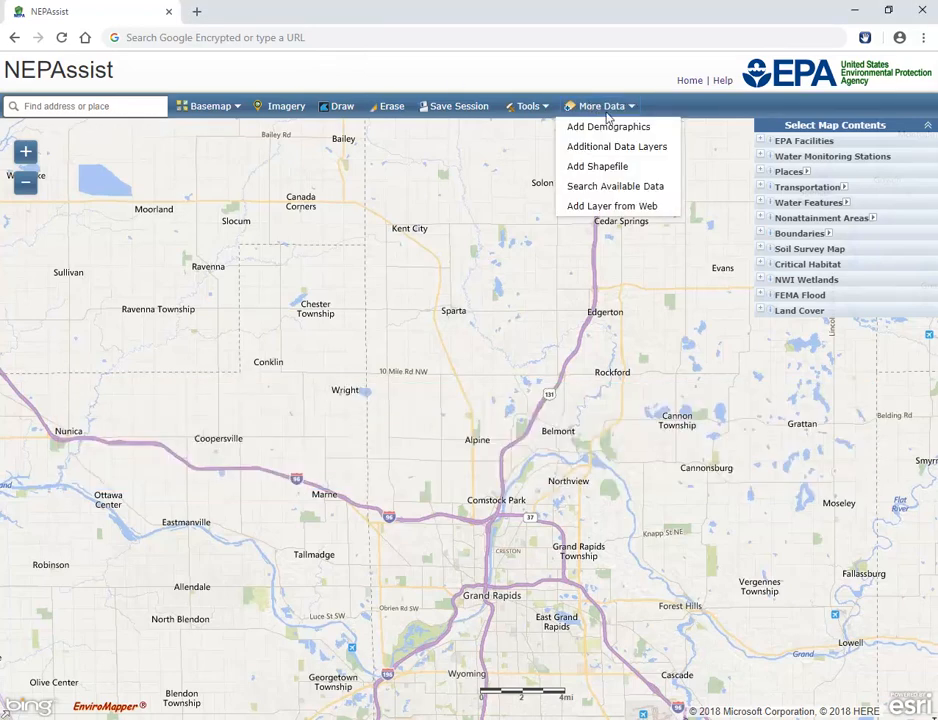
left_click(600, 127)
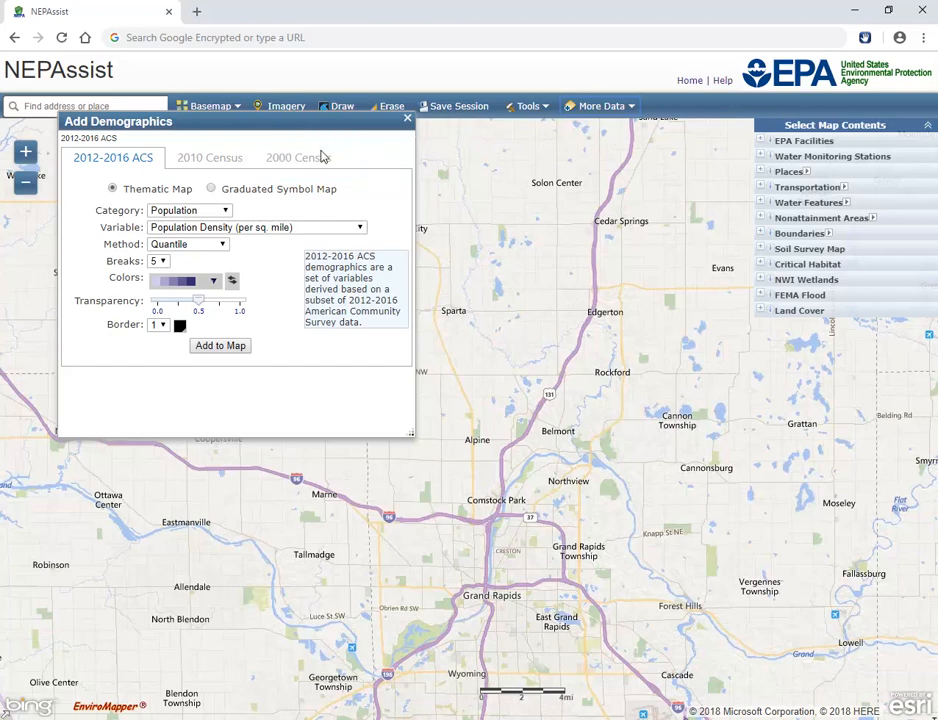
left_click(226, 211)
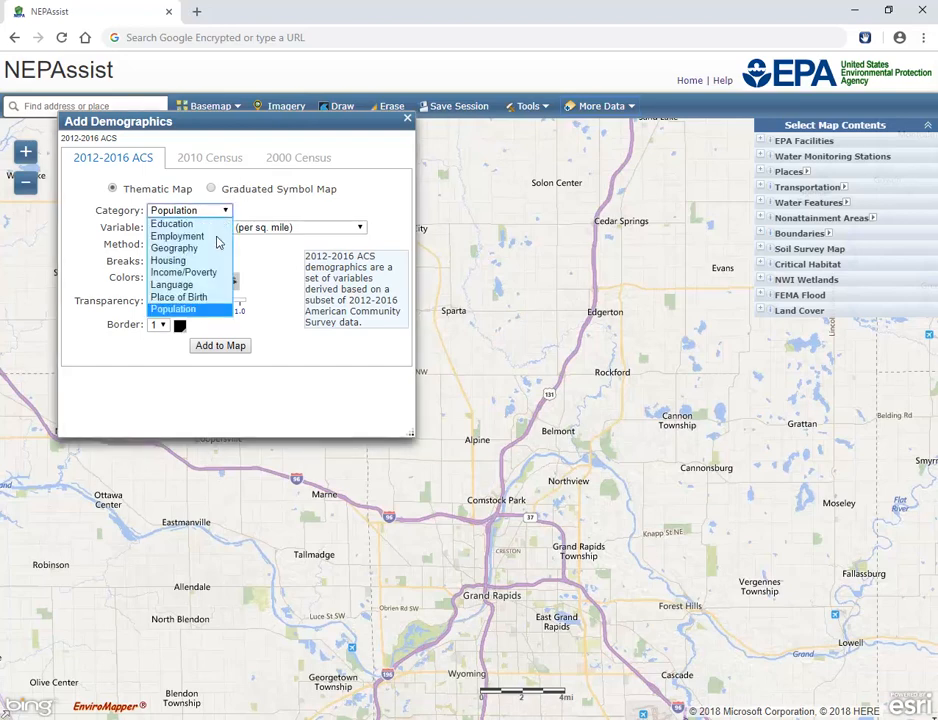
left_click(214, 272)
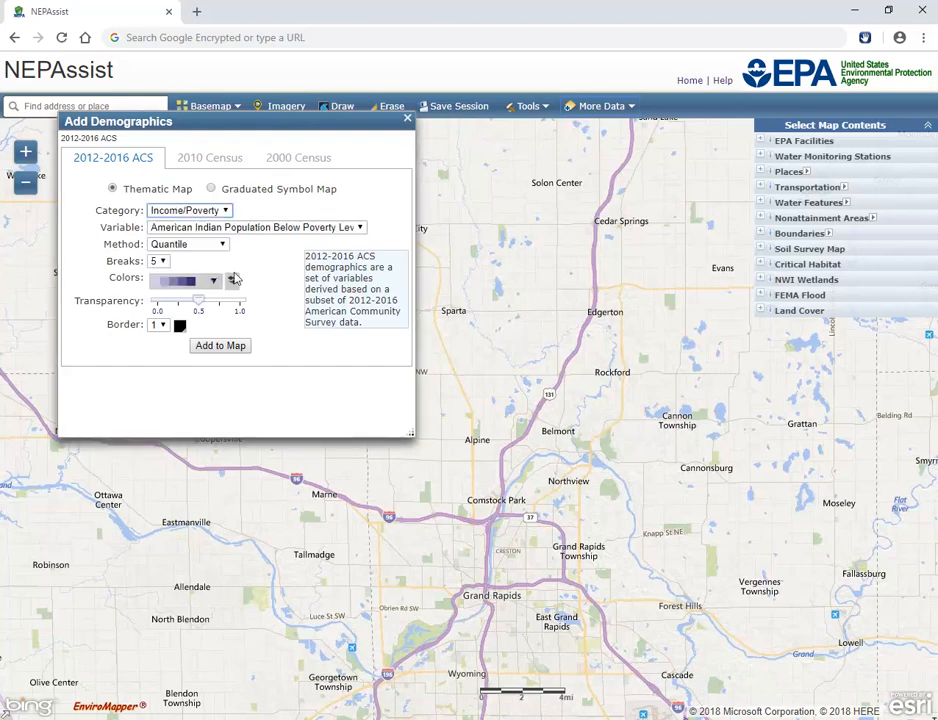
left_click(360, 228)
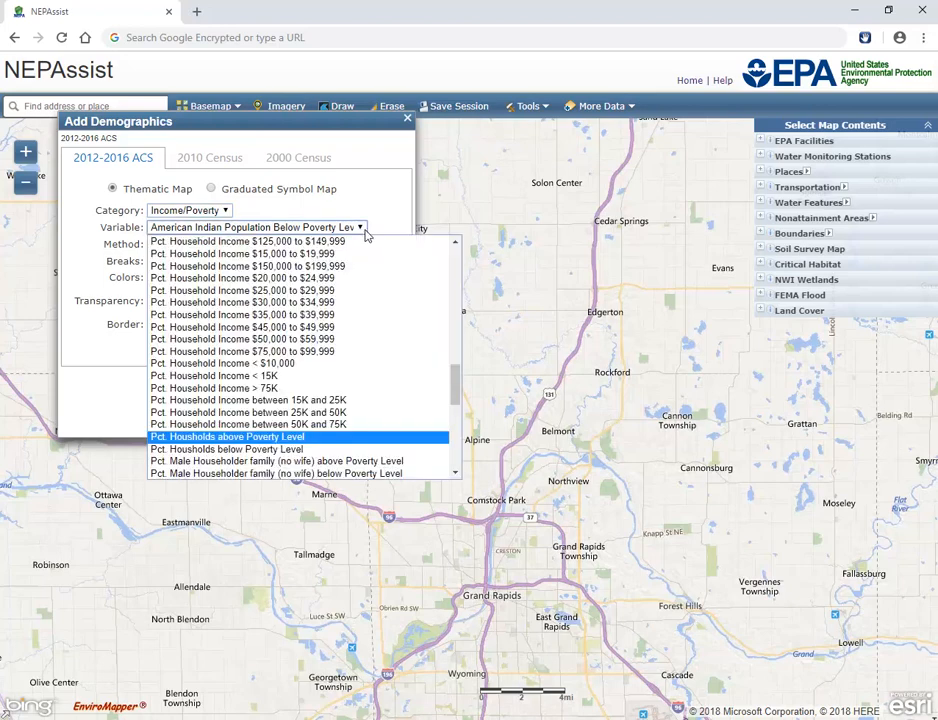
left_click(396, 451)
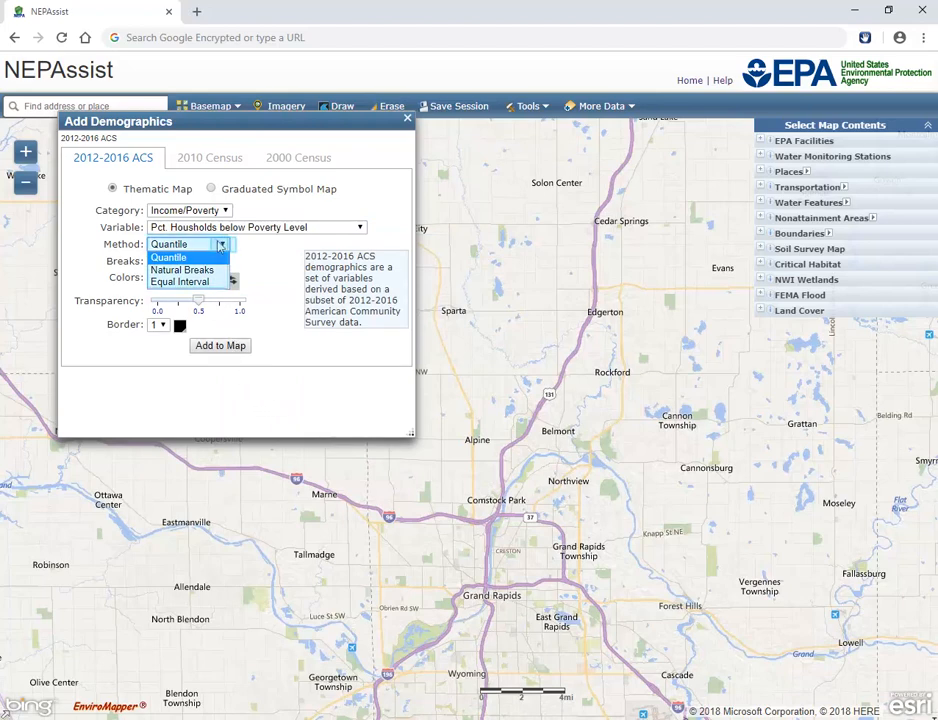
Style the poverty layer with Quantile, 6 breaks, the teal color ramp, transparency about 0.6 and border 2, and add it to the map
left_click(168, 257)
left_click(158, 261)
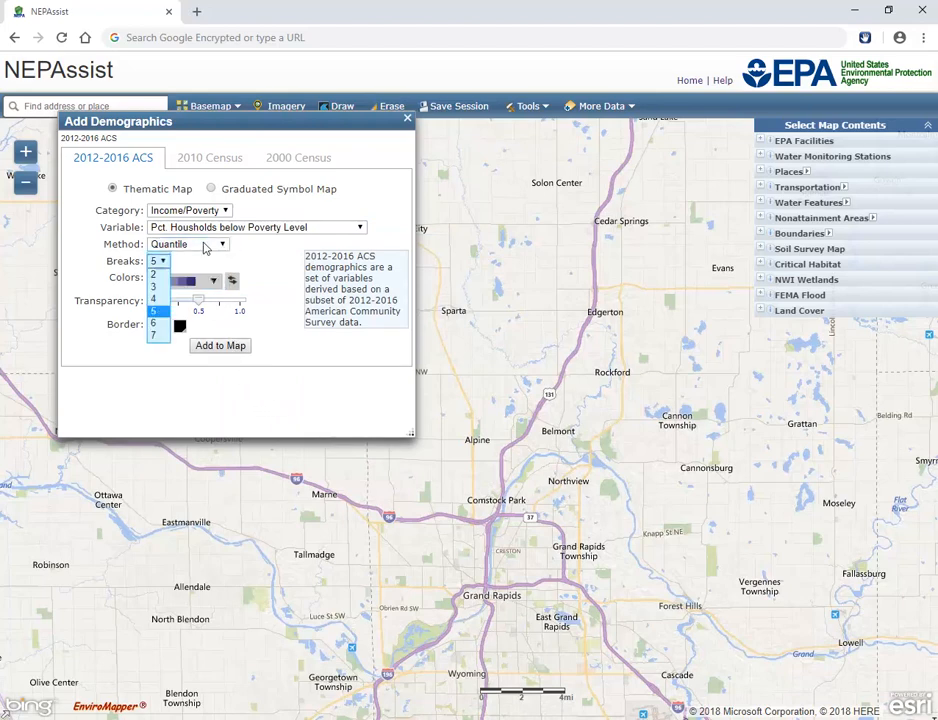
left_click(162, 324)
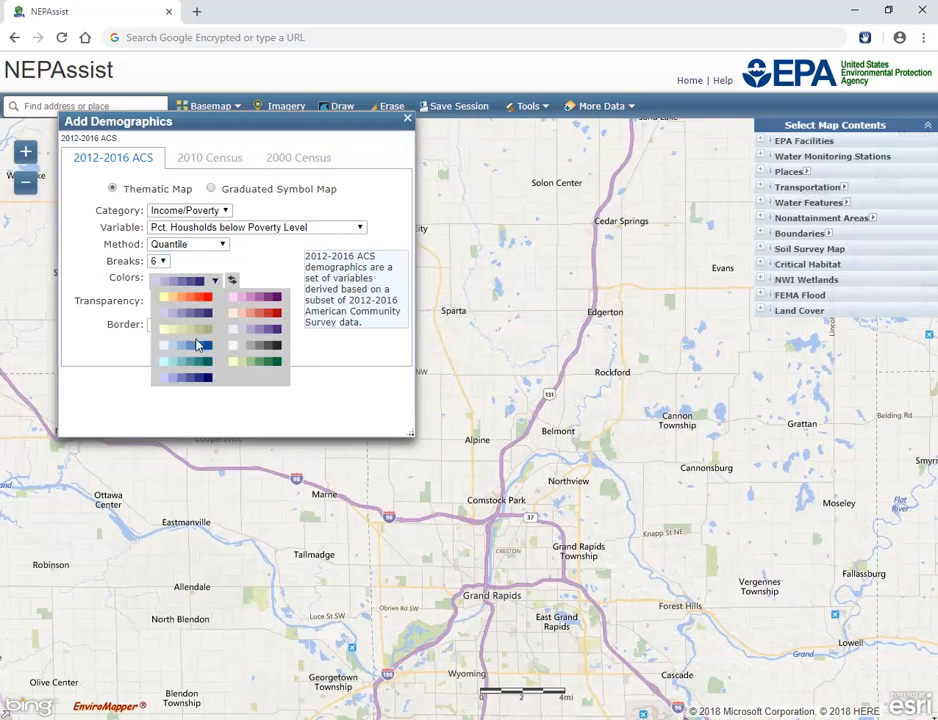
left_click(202, 365)
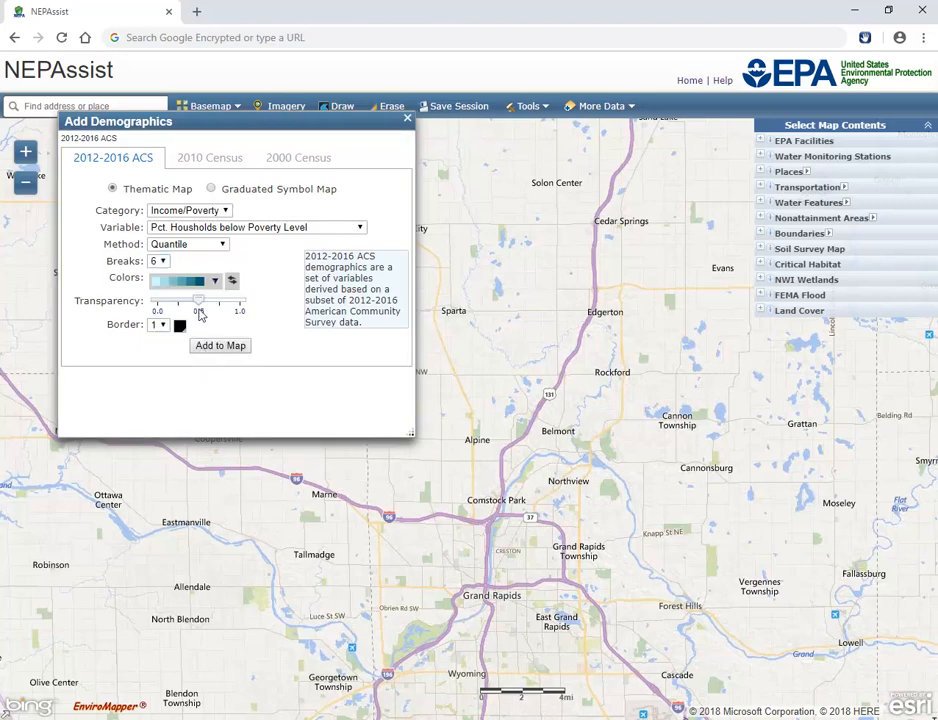
left_click_drag(200, 305, 210, 302)
left_click(158, 325)
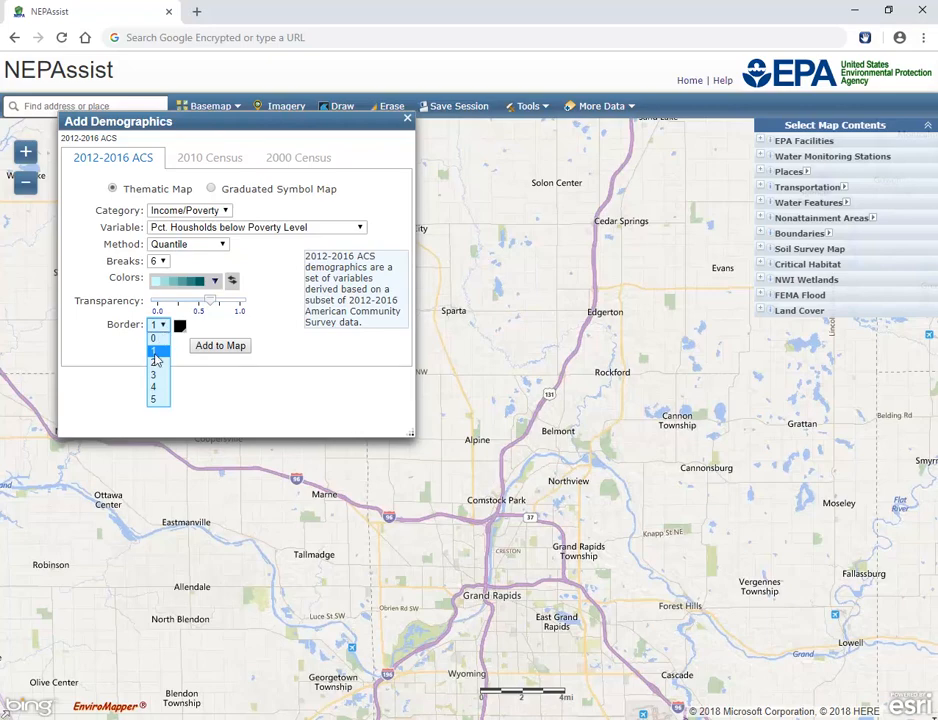
left_click(156, 363)
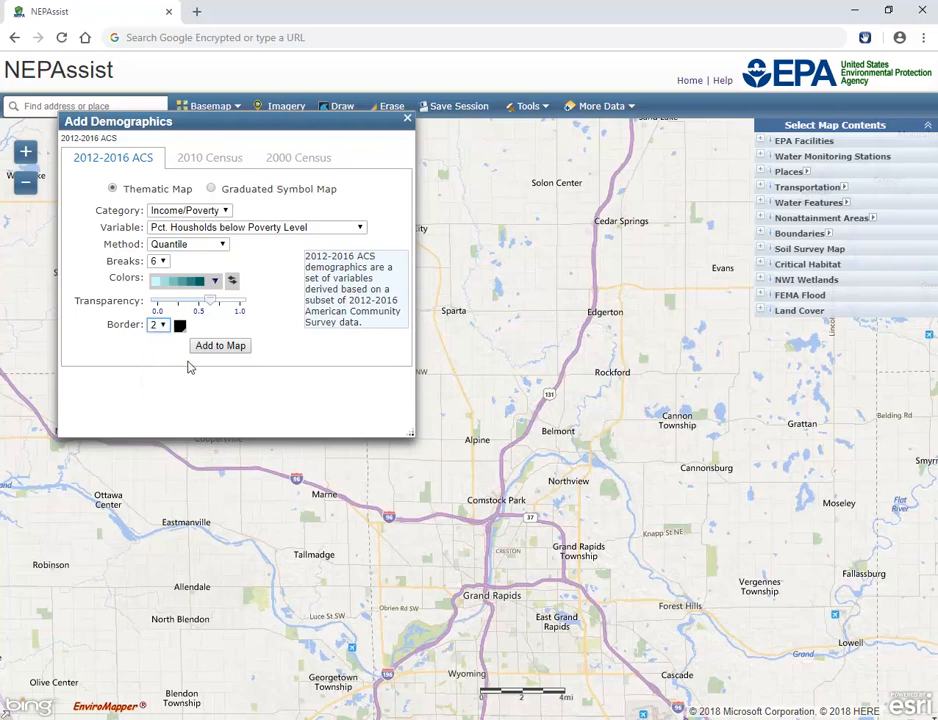
left_click(227, 347)
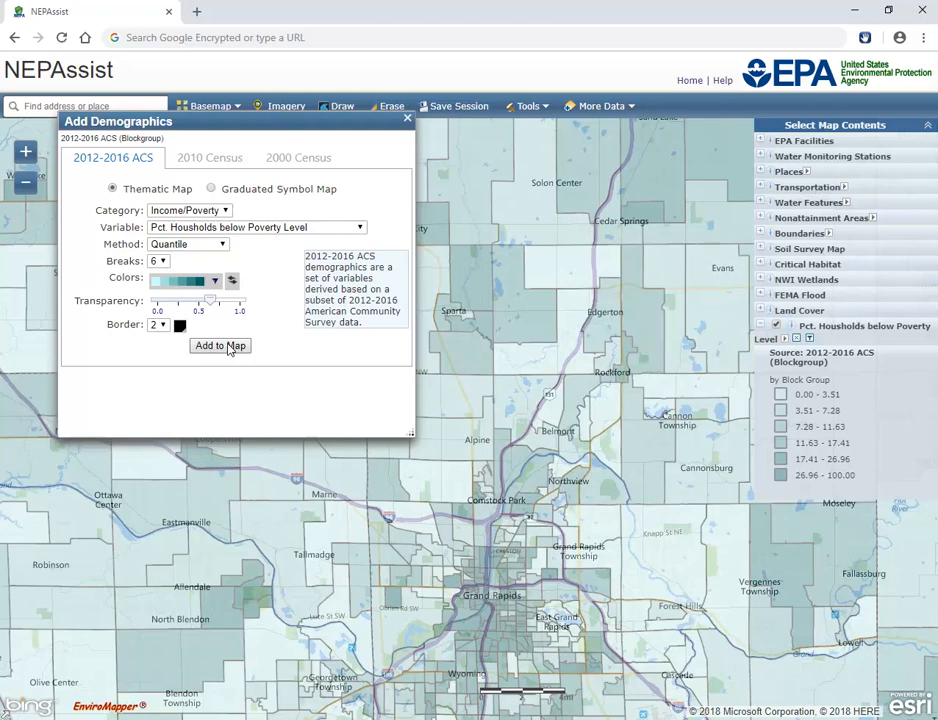
Add a graduated symbol map of Pct. Minority Population from the Population category to the map, using yellow circles
left_click(211, 189)
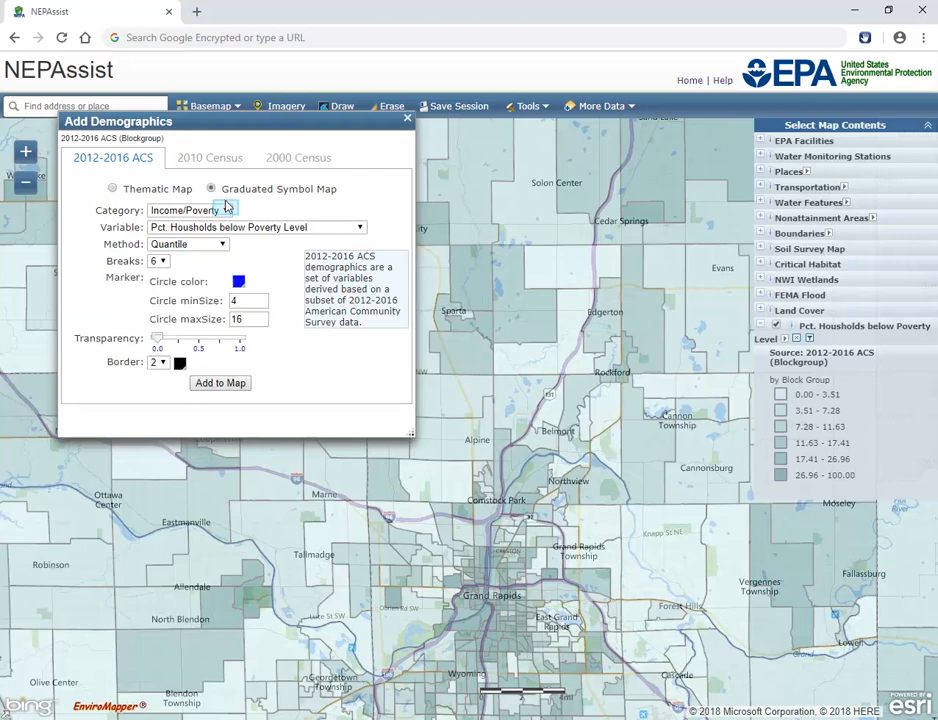
left_click(227, 211)
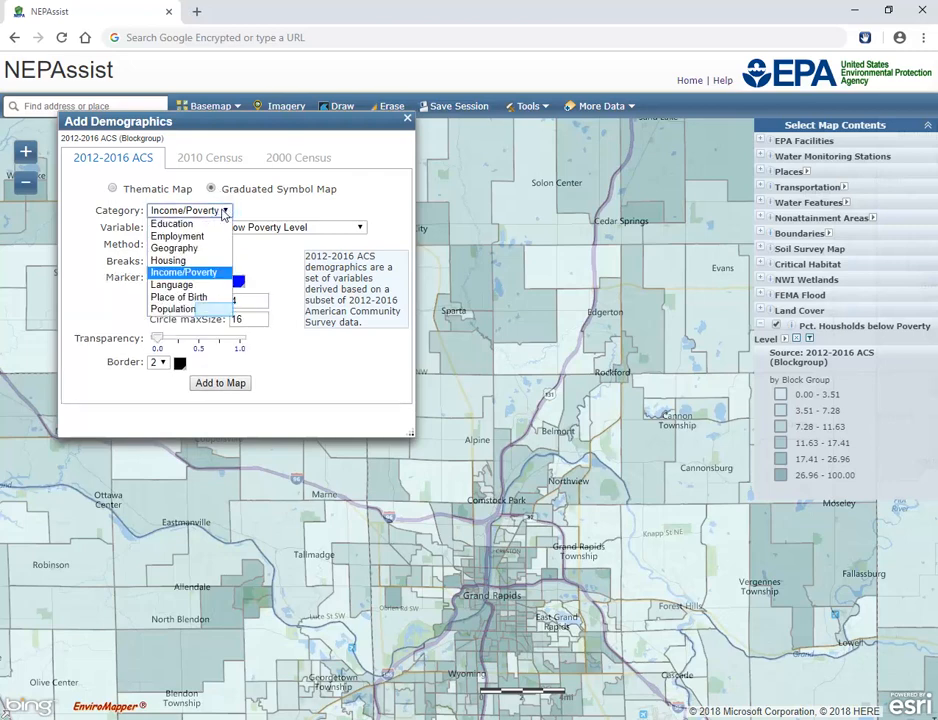
left_click(212, 312)
left_click(200, 228)
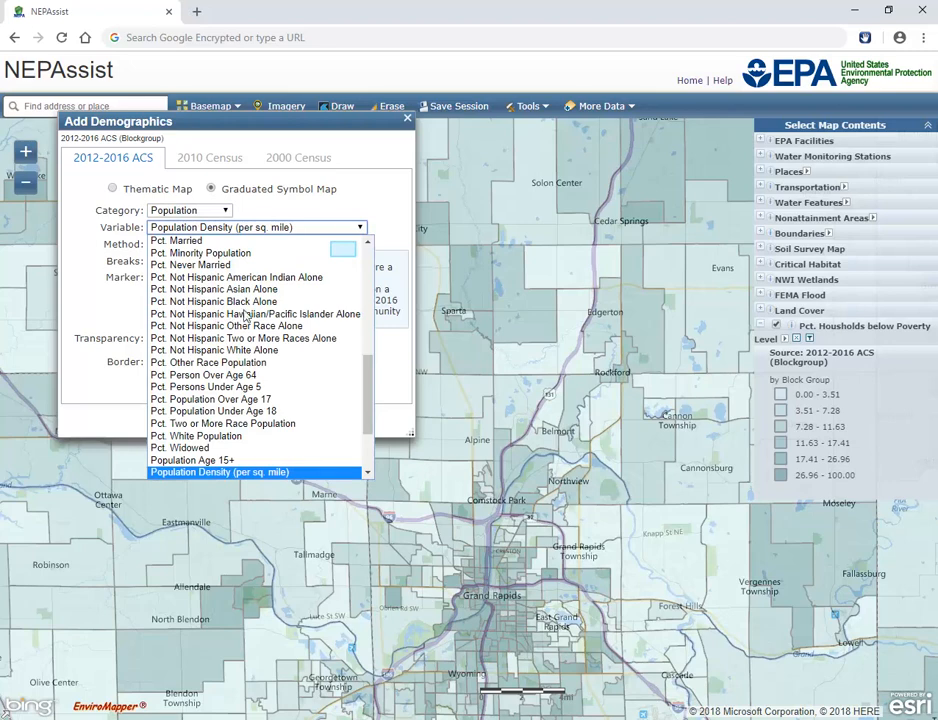
left_click(344, 255)
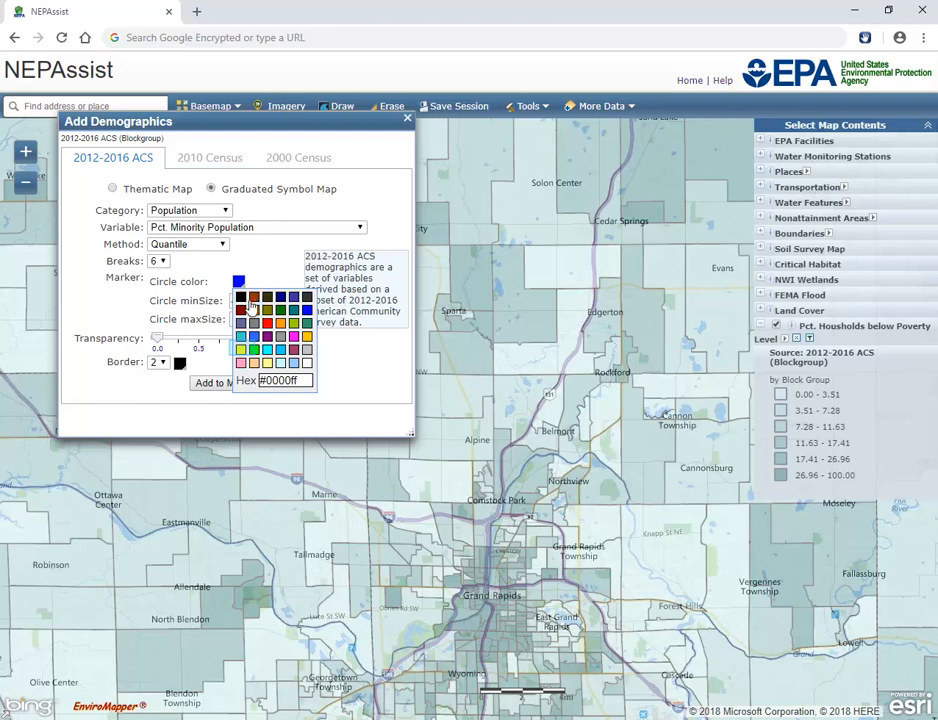
left_click(241, 350)
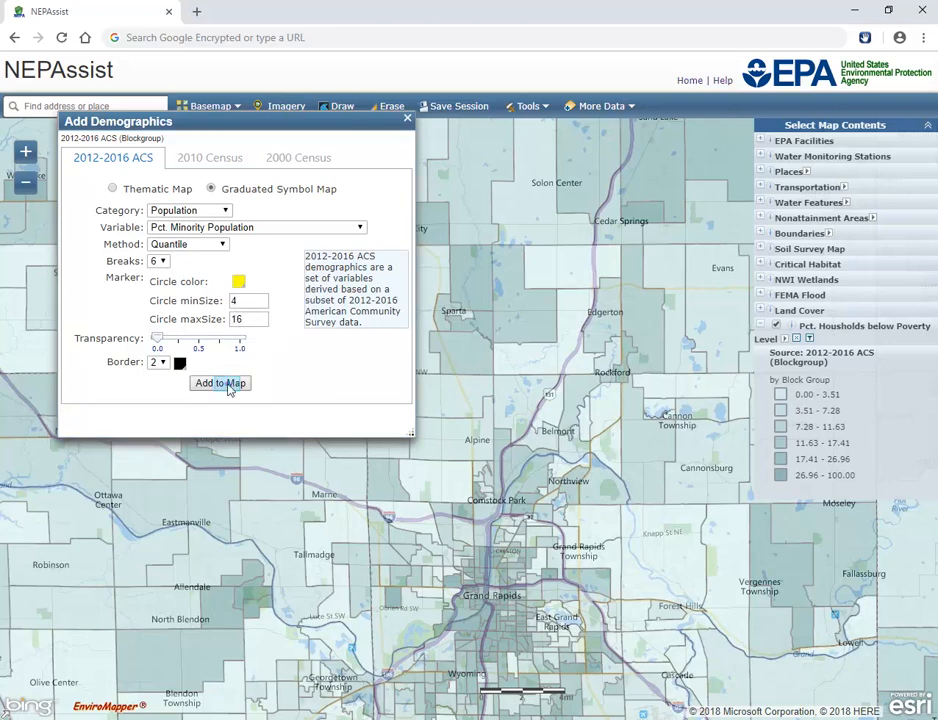
left_click(230, 385)
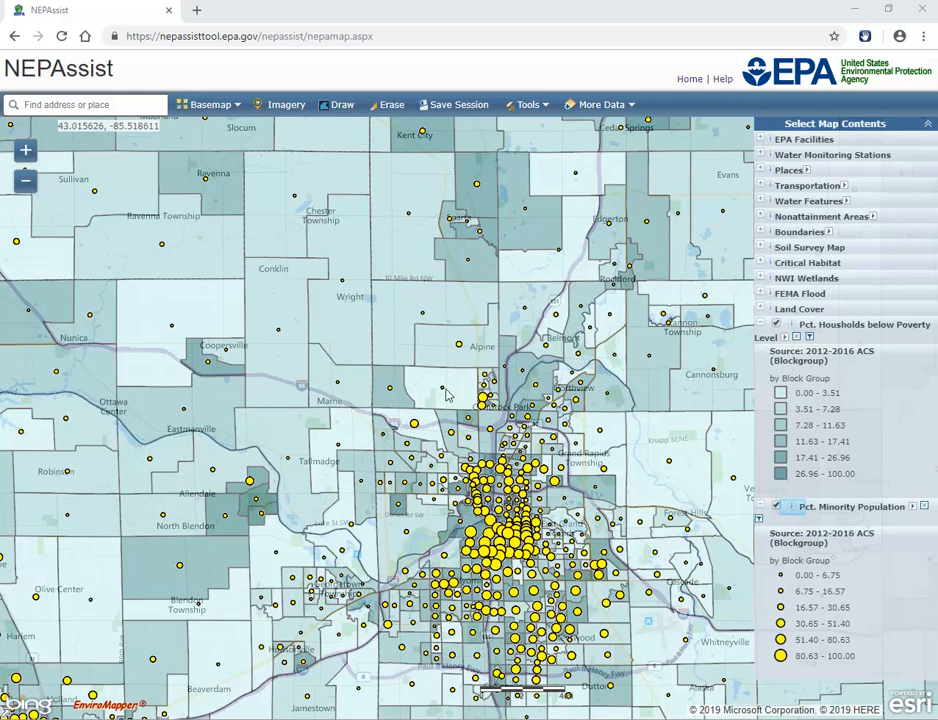
View the metadata description of the Pct. Minority Population layer and follow its Census Bureau website link
left_click(793, 505)
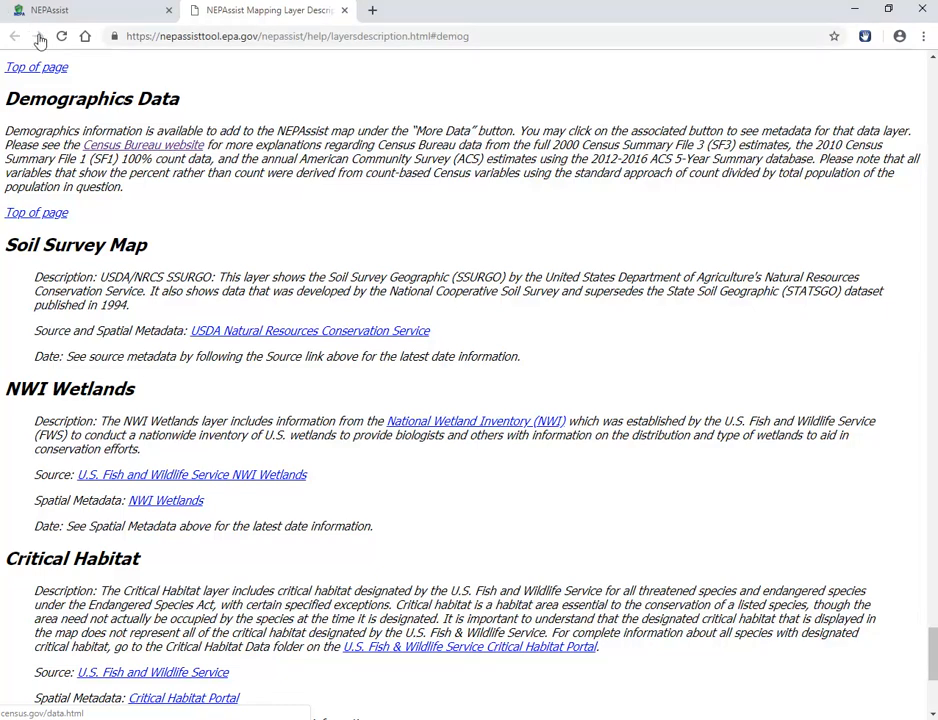
left_click(165, 146)
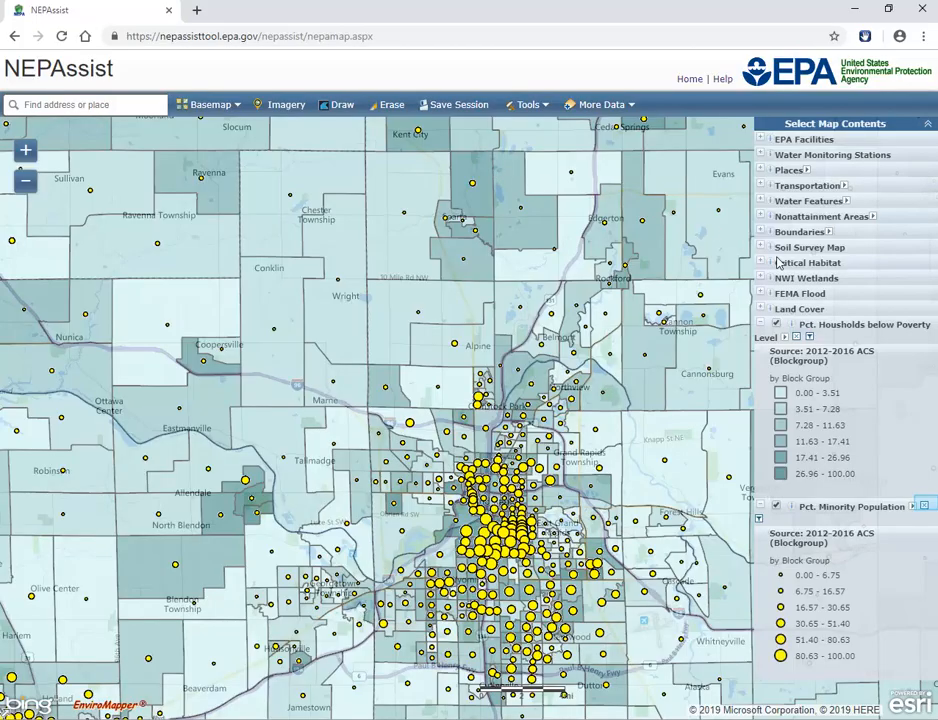
Remove the minority population and households below poverty level layers from the map
left_click(923, 504)
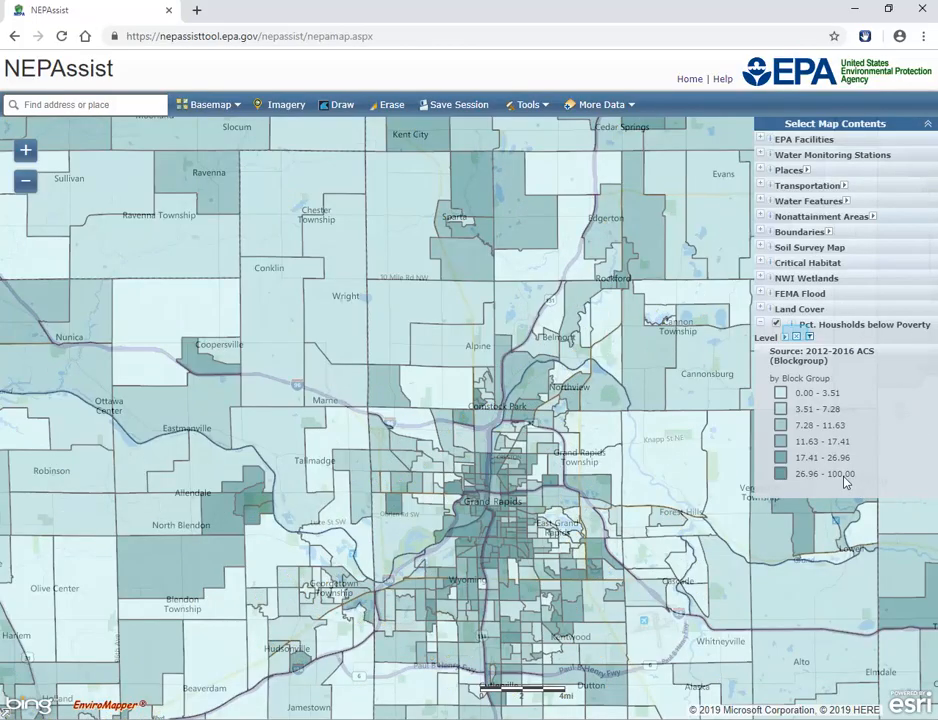
left_click(797, 338)
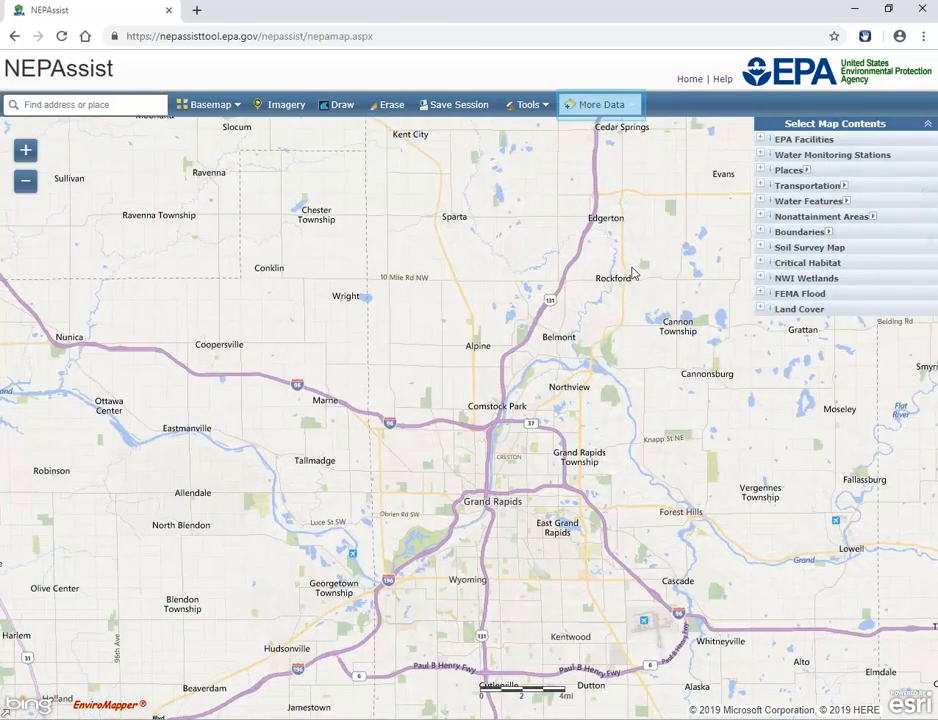
Open the list of additional data layers and check the source service page for National Wildlife Refuge and Hatchery Boundaries
left_click(592, 104)
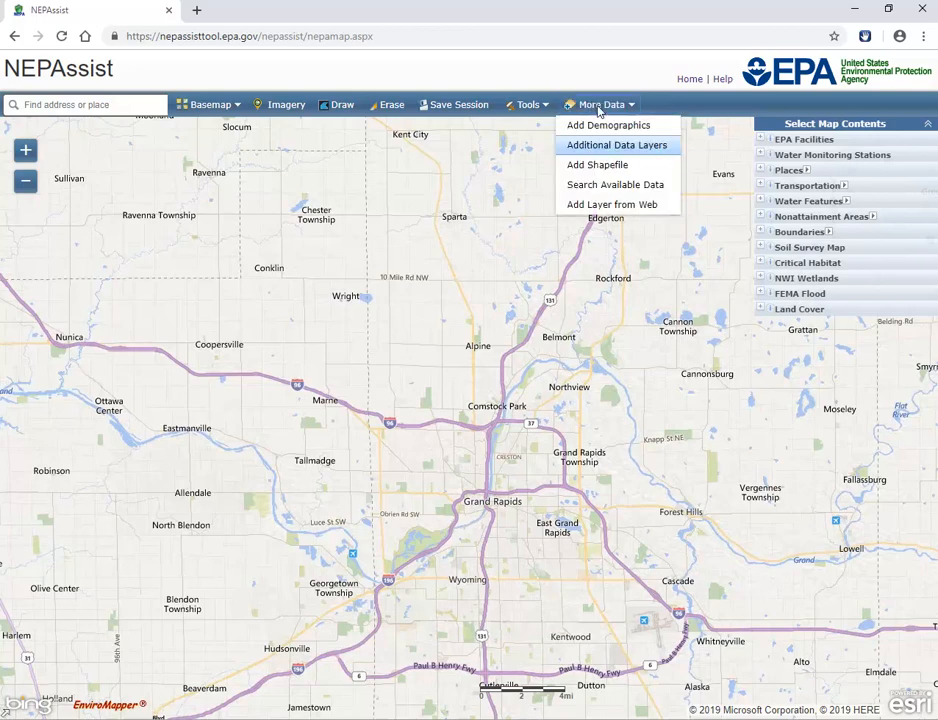
left_click(606, 146)
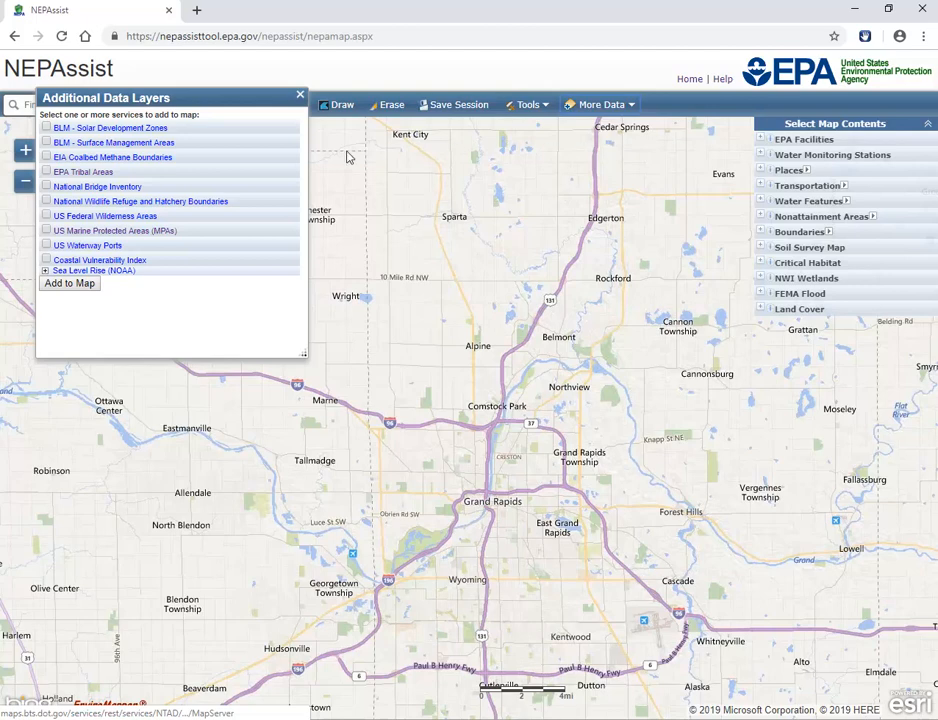
left_click(141, 202)
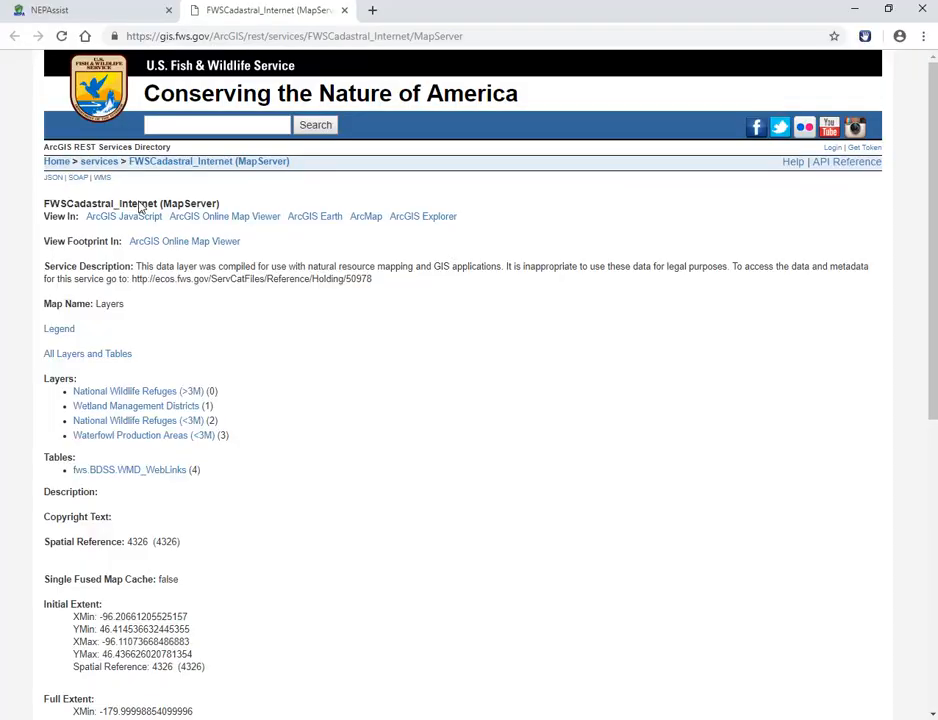
left_click(70, 14)
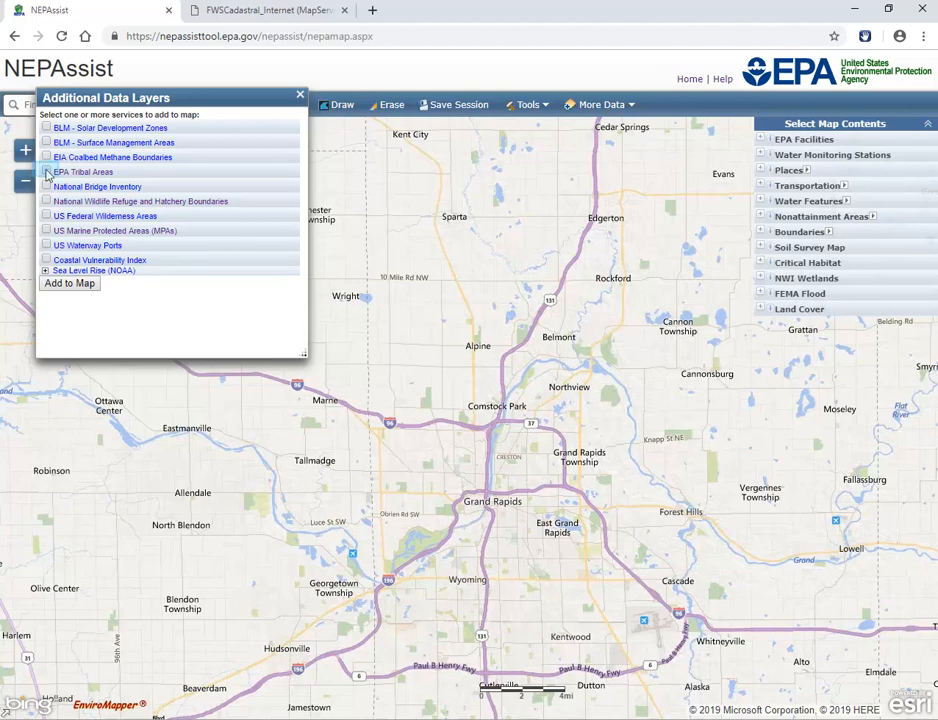
Add the EPA Tribal Areas layer to the map and close the additional data layers list
left_click(47, 173)
left_click(72, 284)
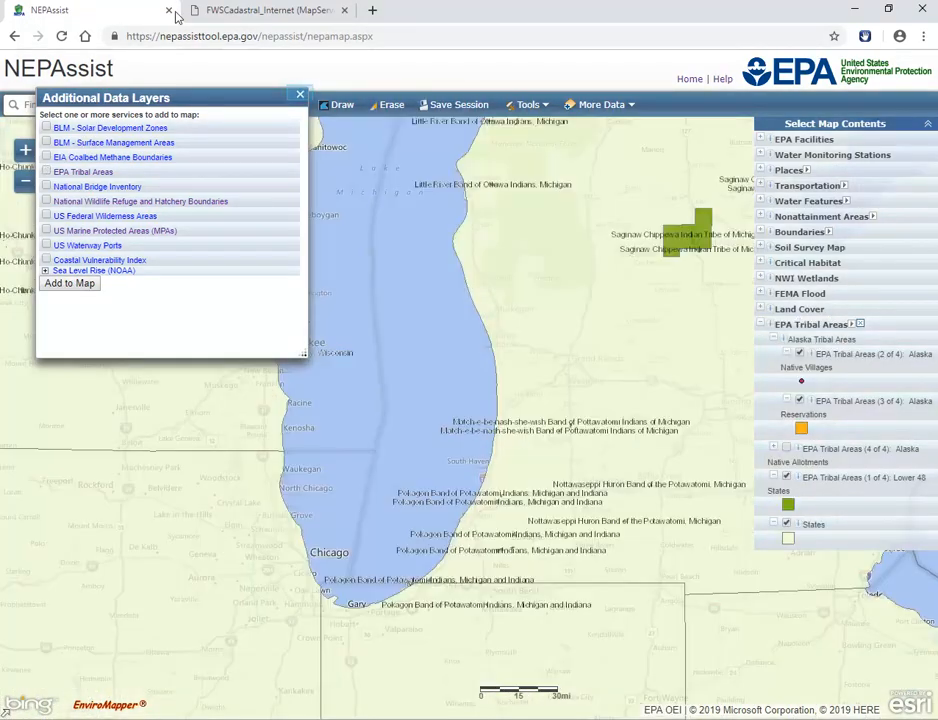
left_click(301, 97)
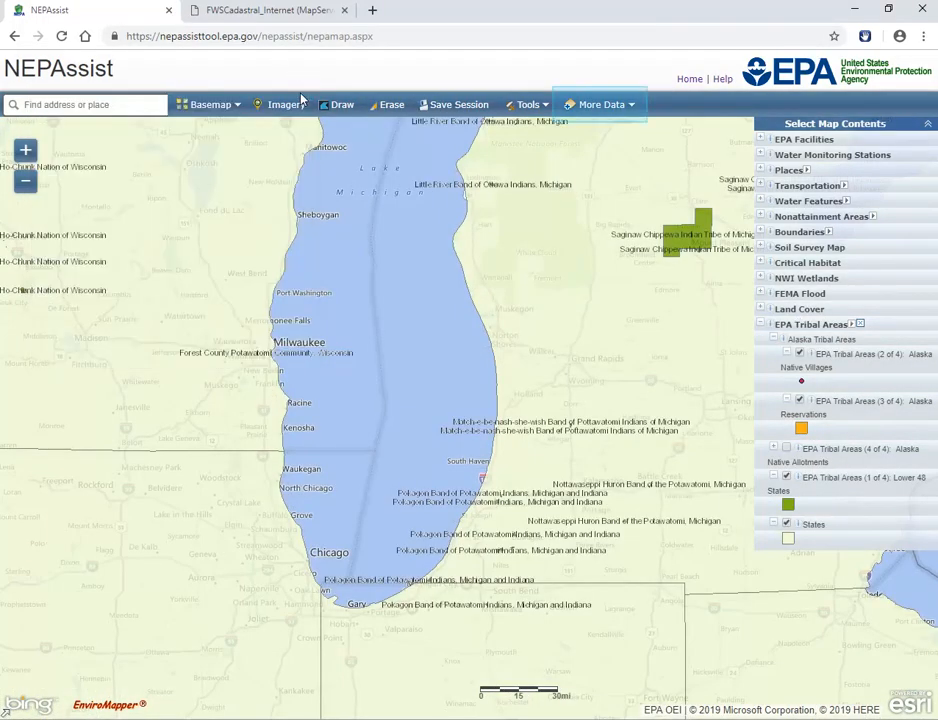
Add the zipped shapefile BLM_CO_OIL_GAS_UNITS_SHP.zip from the Desktop to the map
left_click(591, 106)
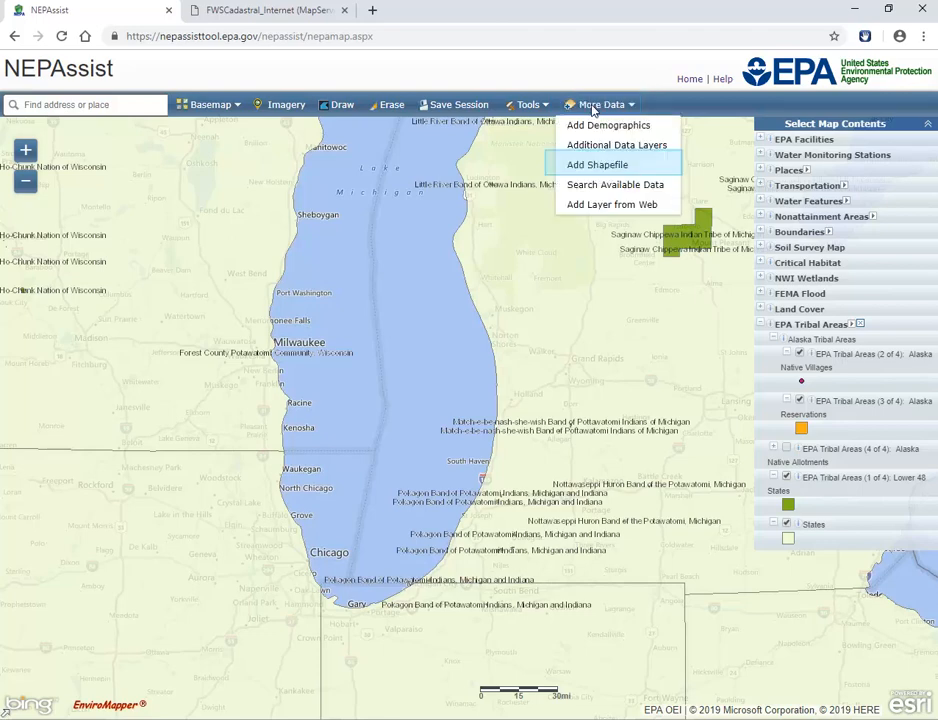
left_click(597, 165)
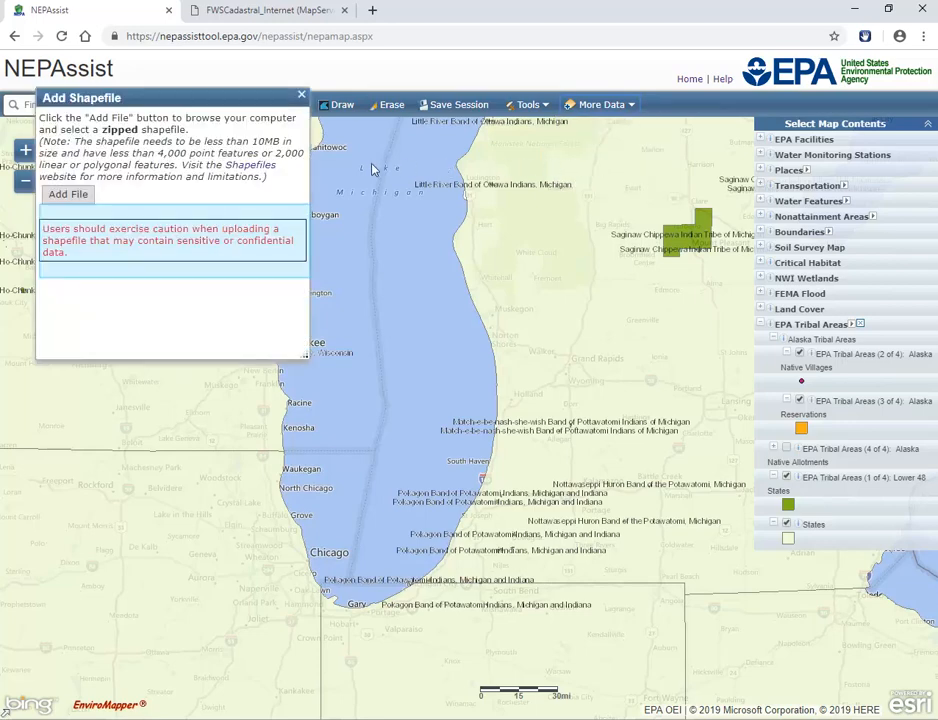
left_click(68, 195)
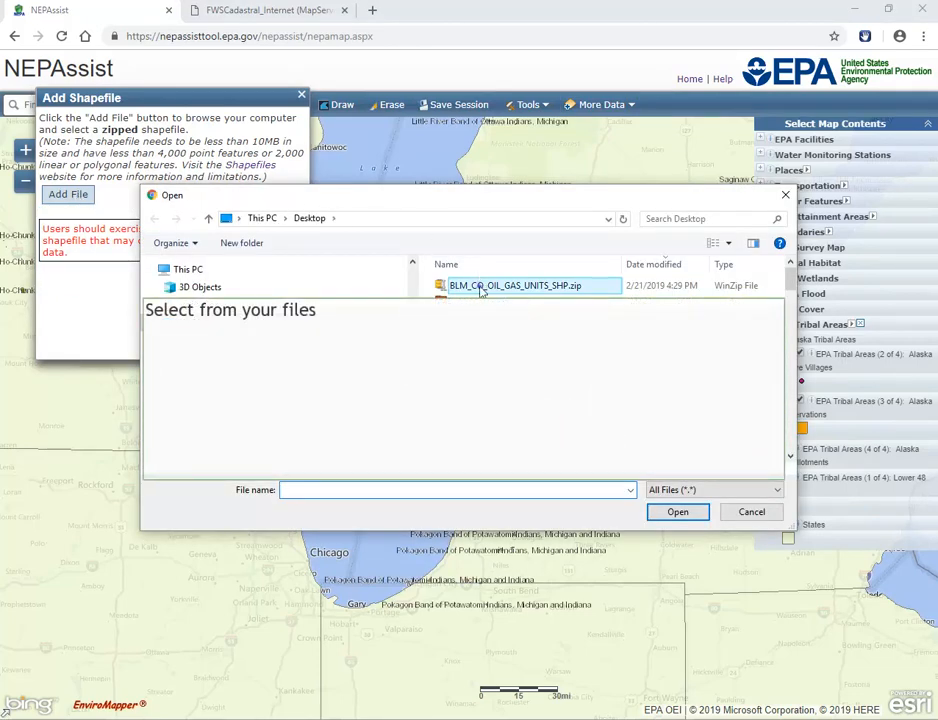
left_click(555, 287)
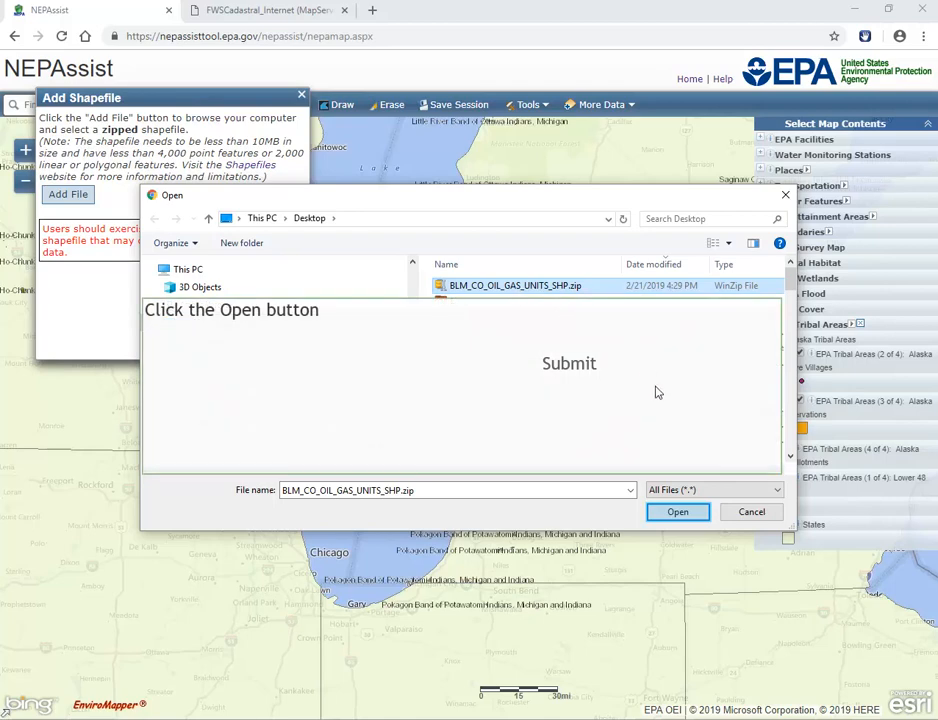
left_click(677, 512)
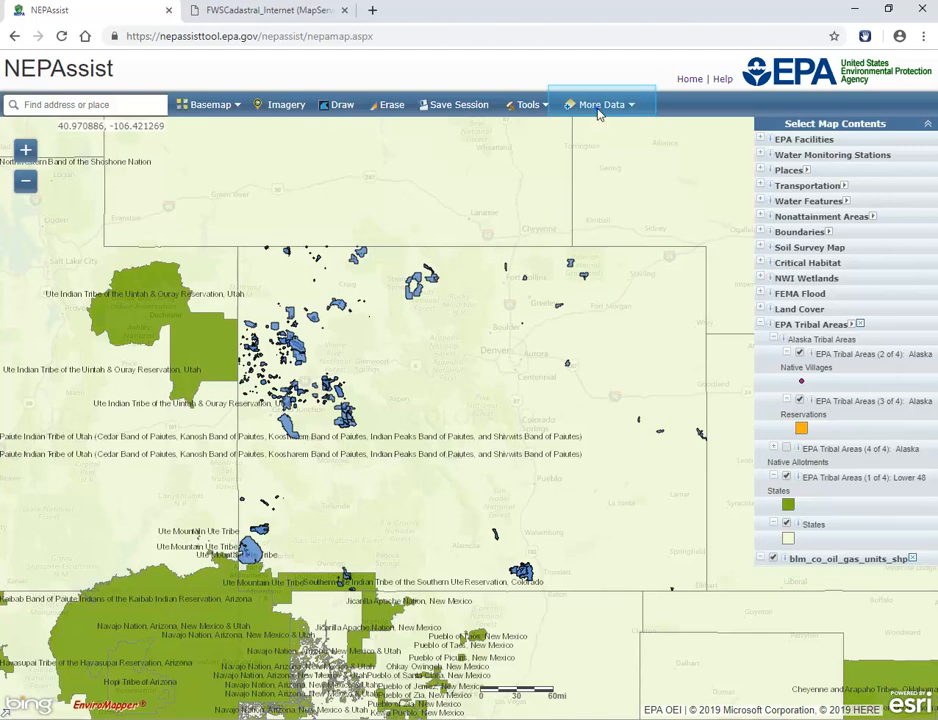
Search the available data within the current map window for FEMA Floodplain
left_click(598, 112)
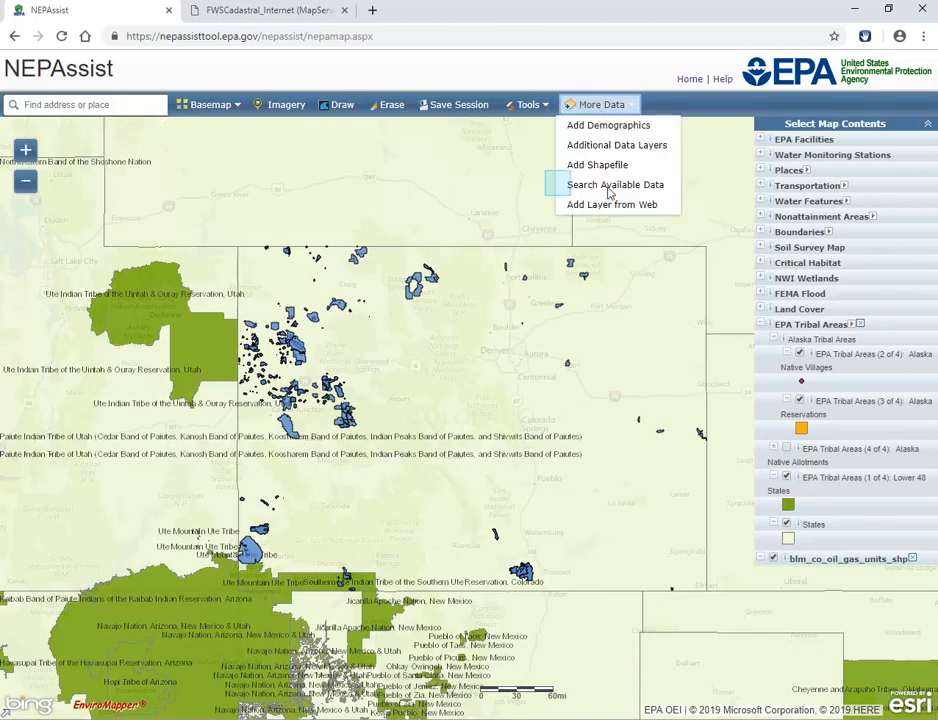
left_click(610, 186)
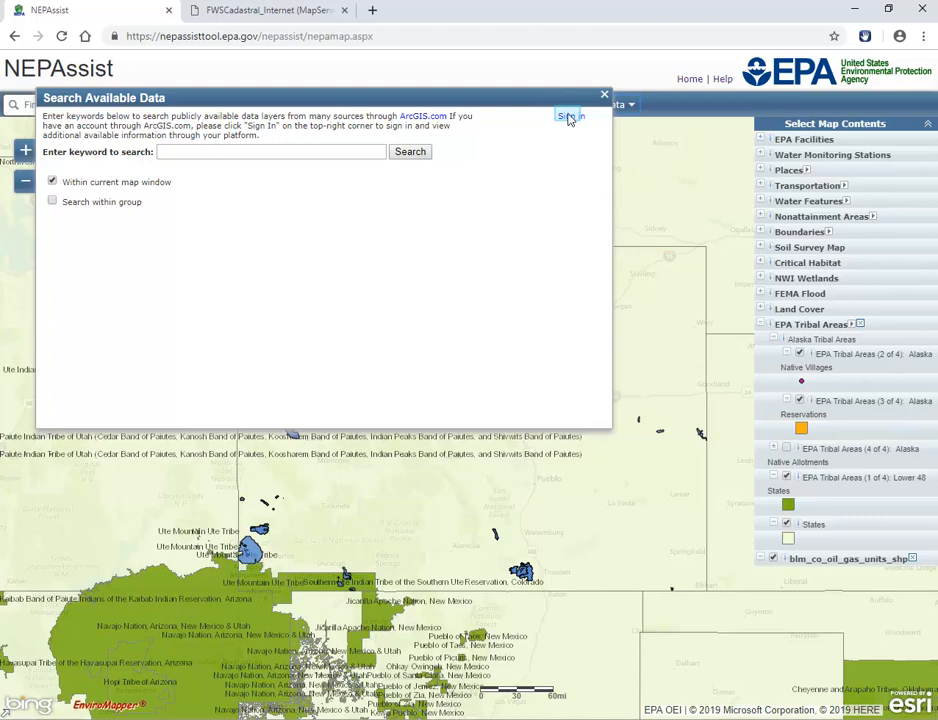
left_click(569, 117)
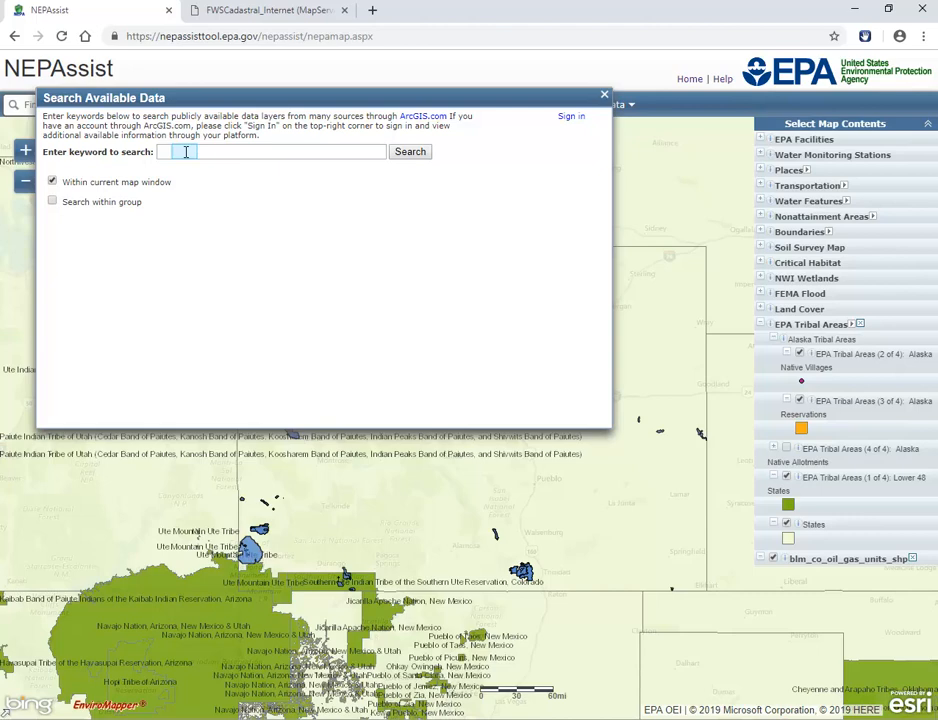
left_click(186, 152)
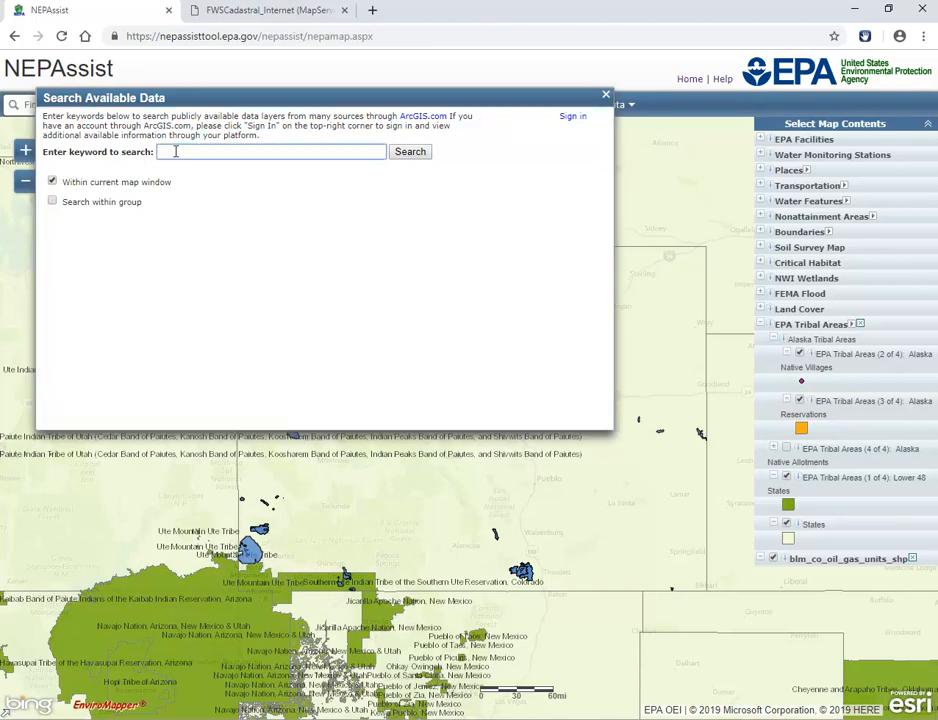
type("FEMA Floodplain")
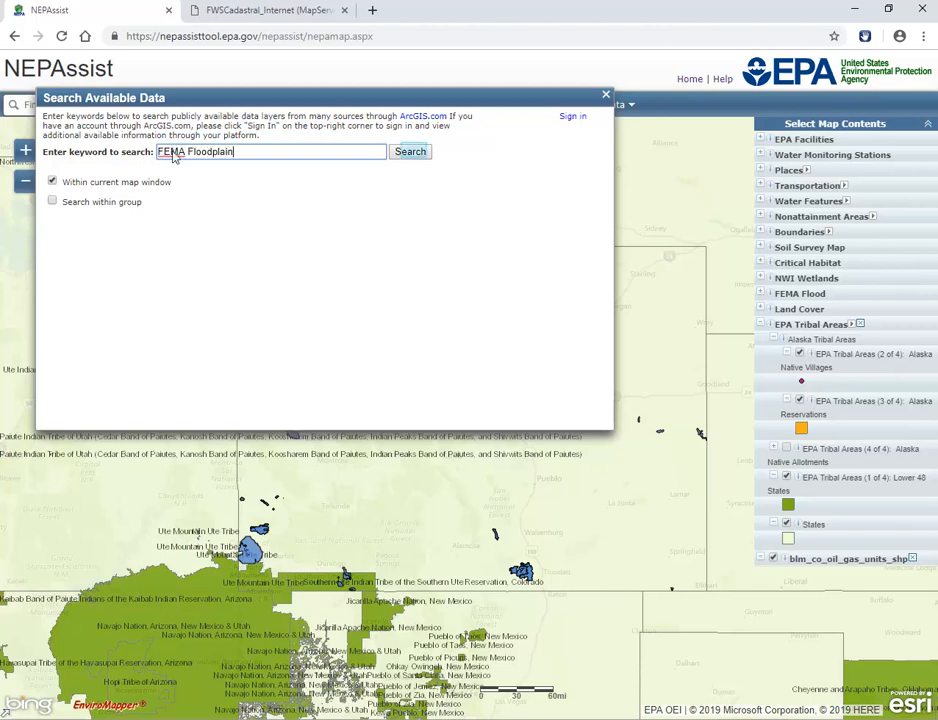
left_click(413, 153)
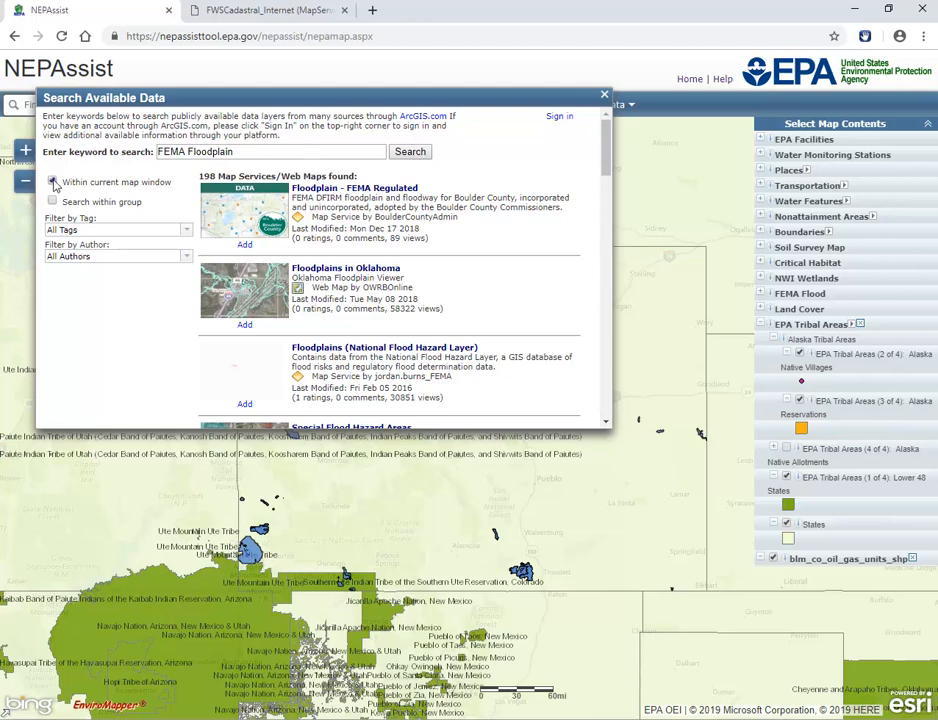
Toggle the current map window limit off and back on, and filter the search results by the FEMA tag
left_click(53, 182)
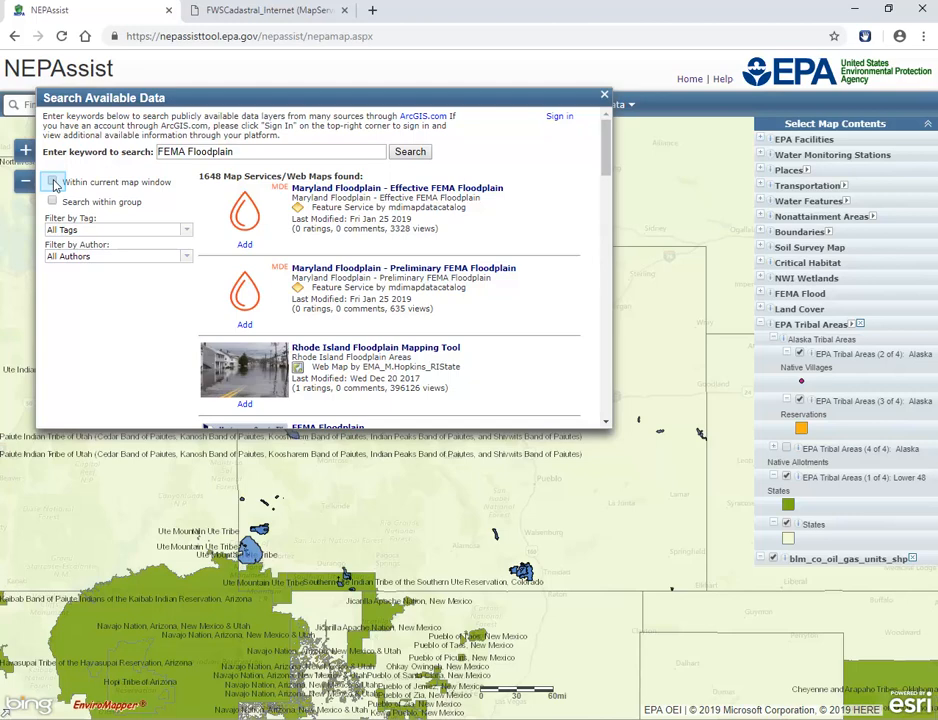
left_click(54, 183)
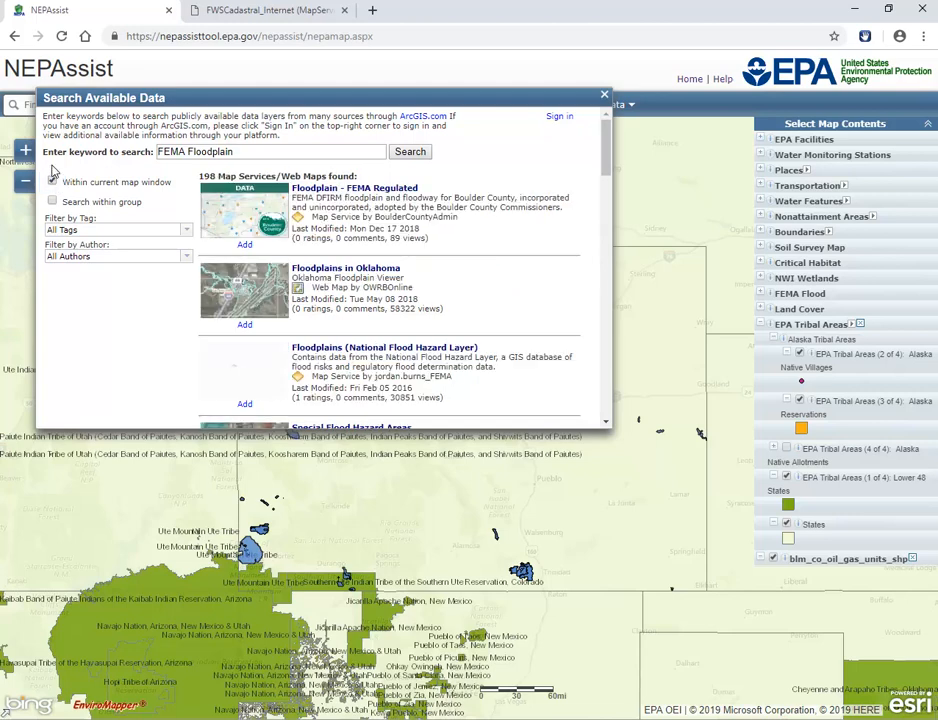
left_click(186, 256)
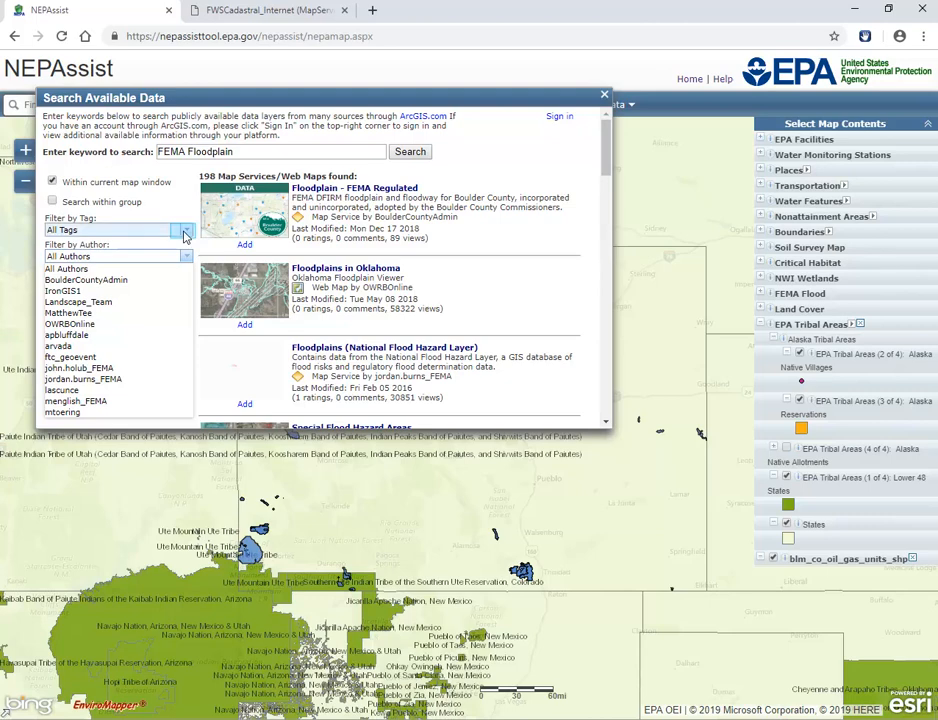
left_click(184, 232)
left_click(166, 254)
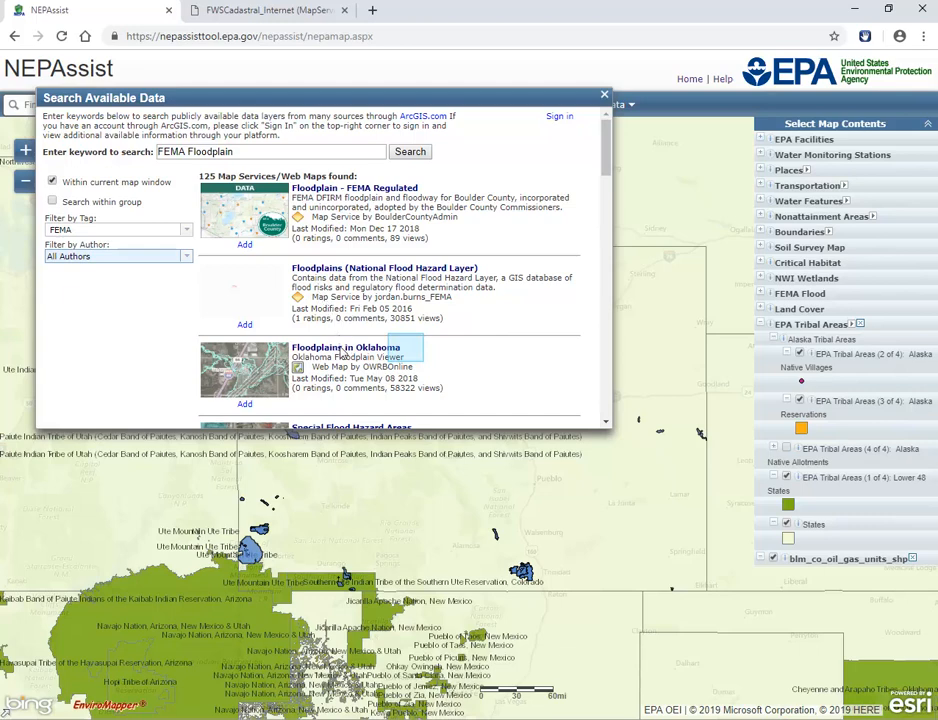
Check the ArcGIS description page of the Floodplains in Oklahoma web map and add it to the map
left_click(342, 350)
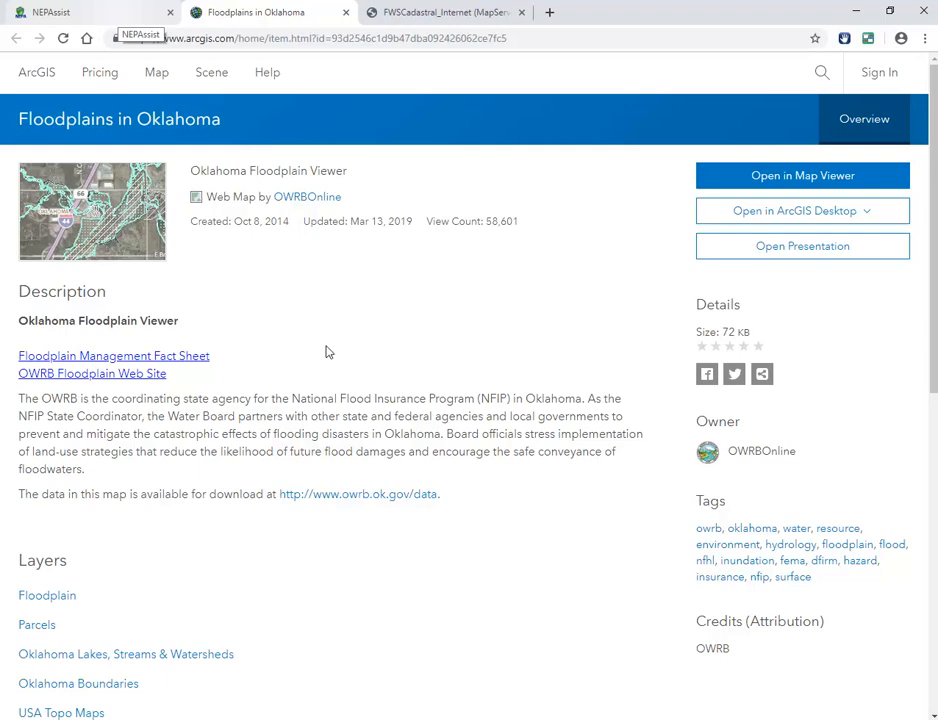
left_click(118, 18)
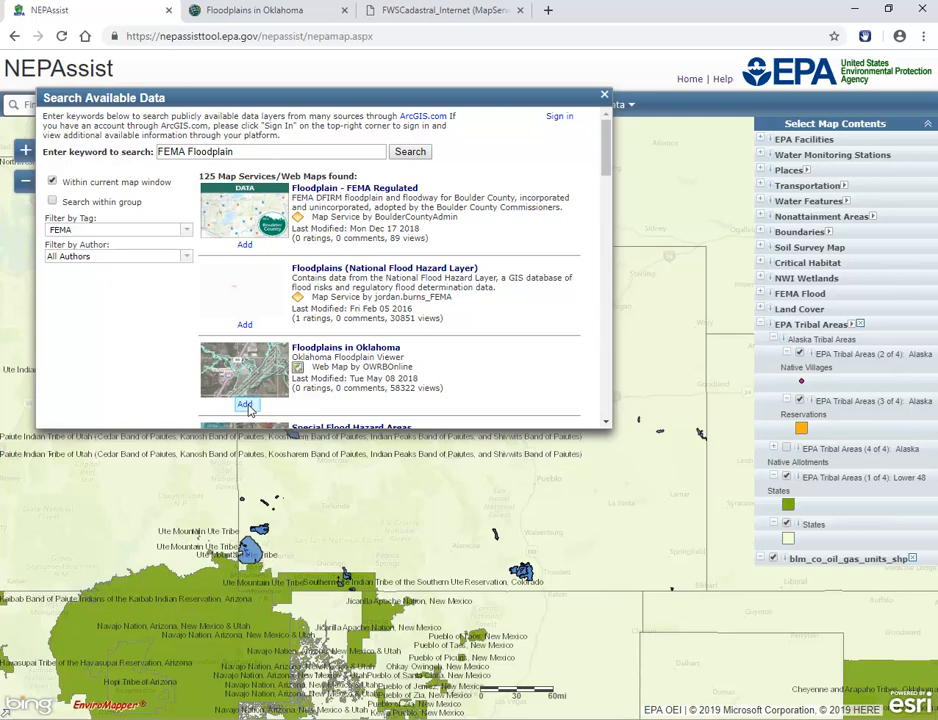
left_click(245, 405)
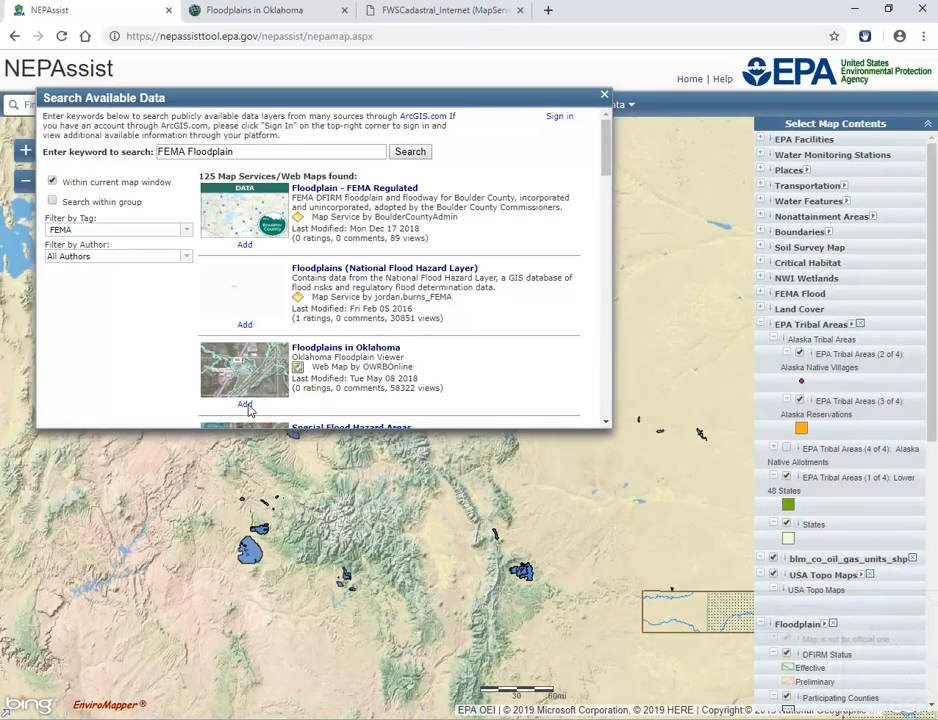
left_click(604, 94)
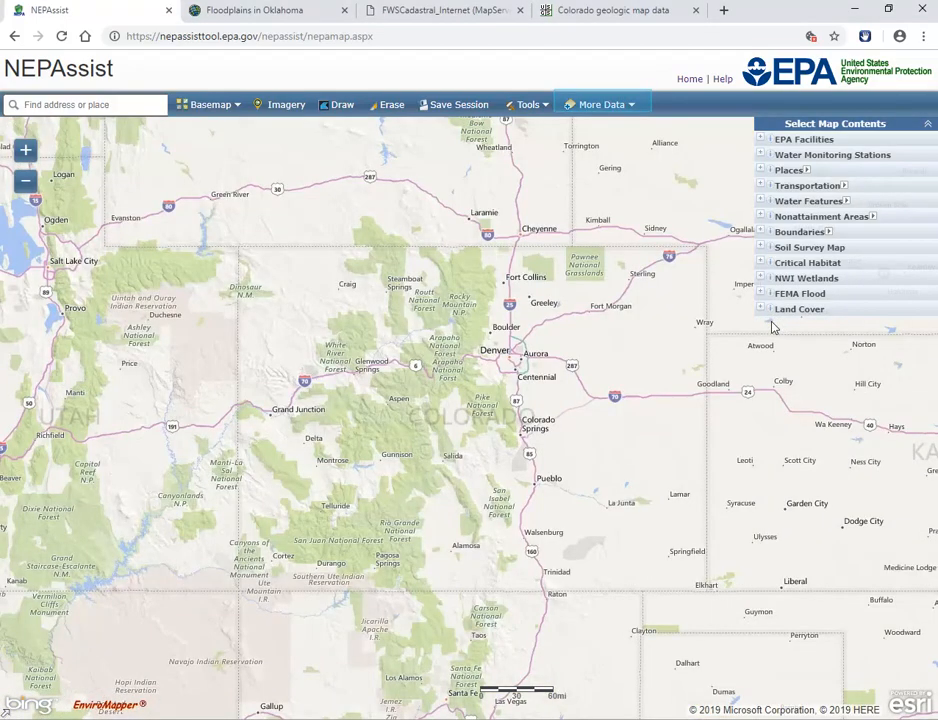
Start adding a layer from the web and copy the sgmc2 WMS link address from the Colorado geologic map data page
left_click(609, 105)
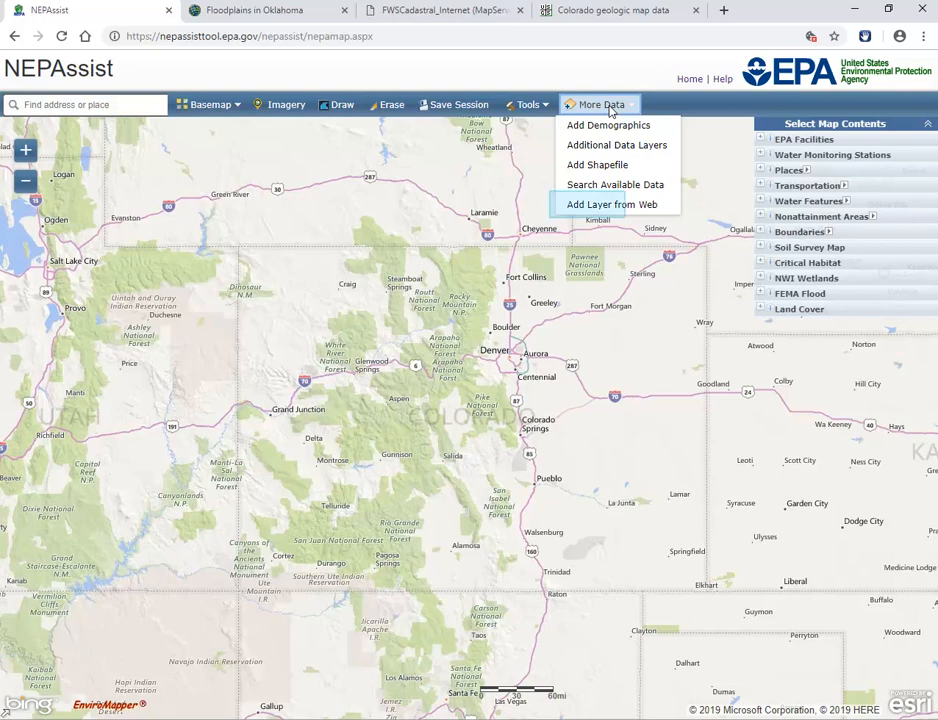
left_click(610, 205)
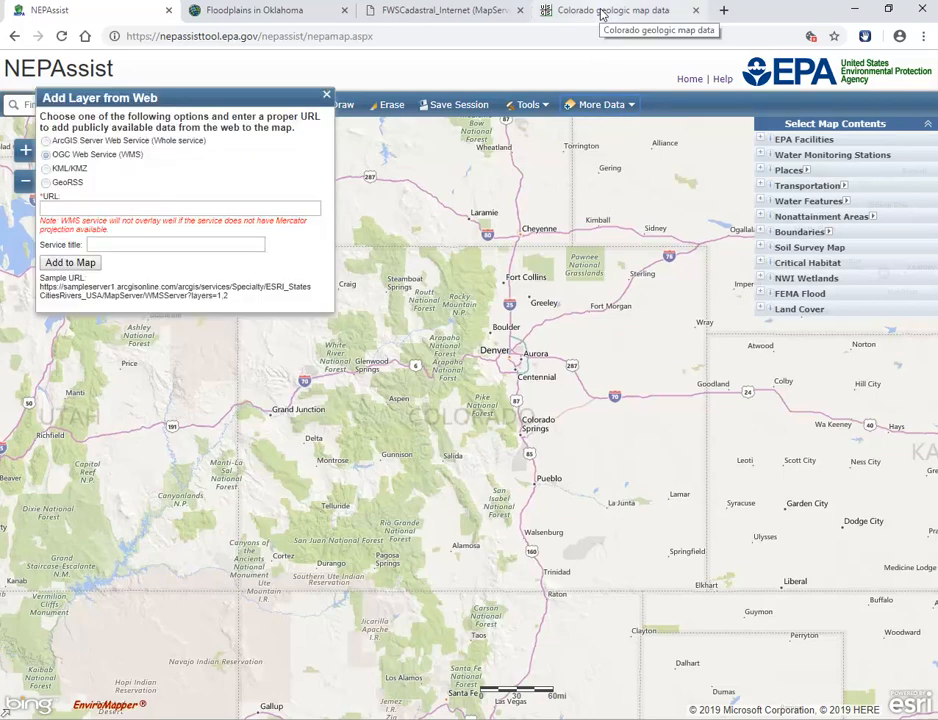
left_click(603, 11)
right_click(199, 432)
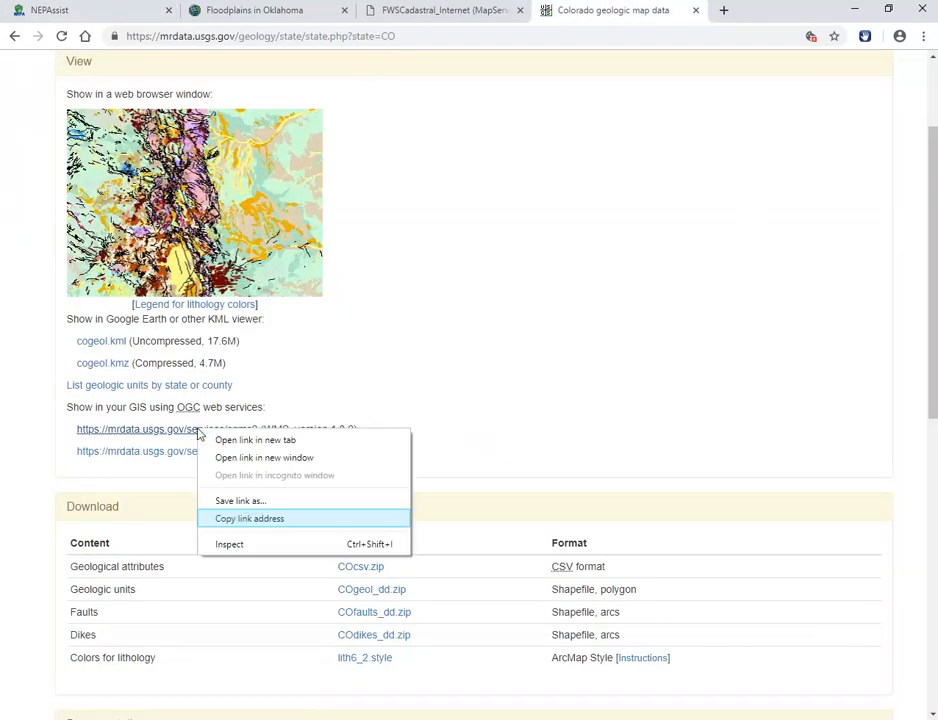
left_click(233, 521)
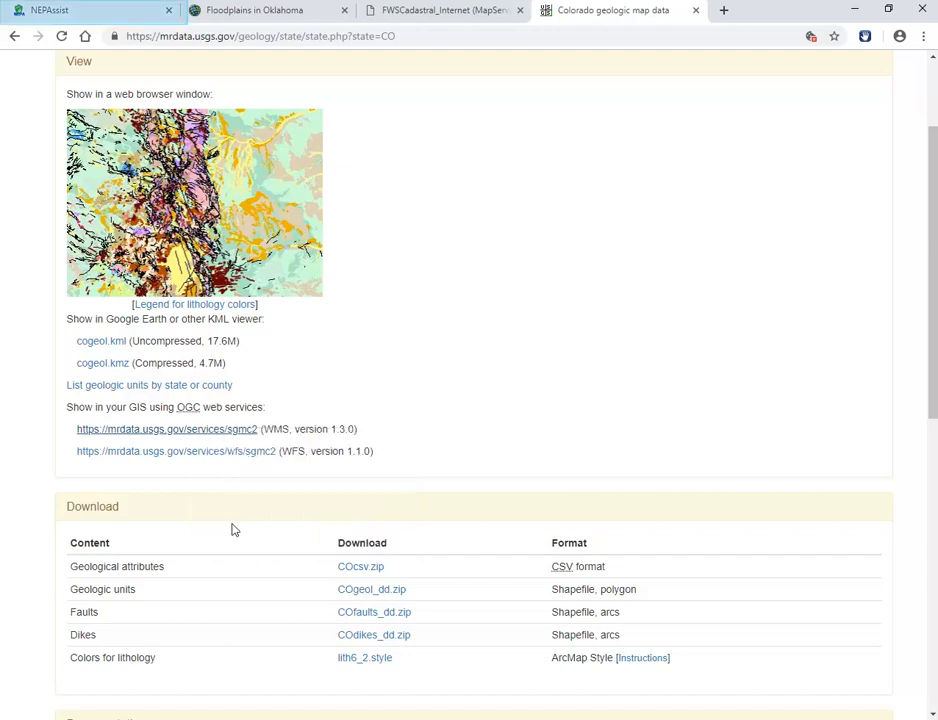
Add the copied USGS sgmc2 service to the NEPAssist map as an OGC WMS layer and turn on Generalized lithology
left_click(117, 13)
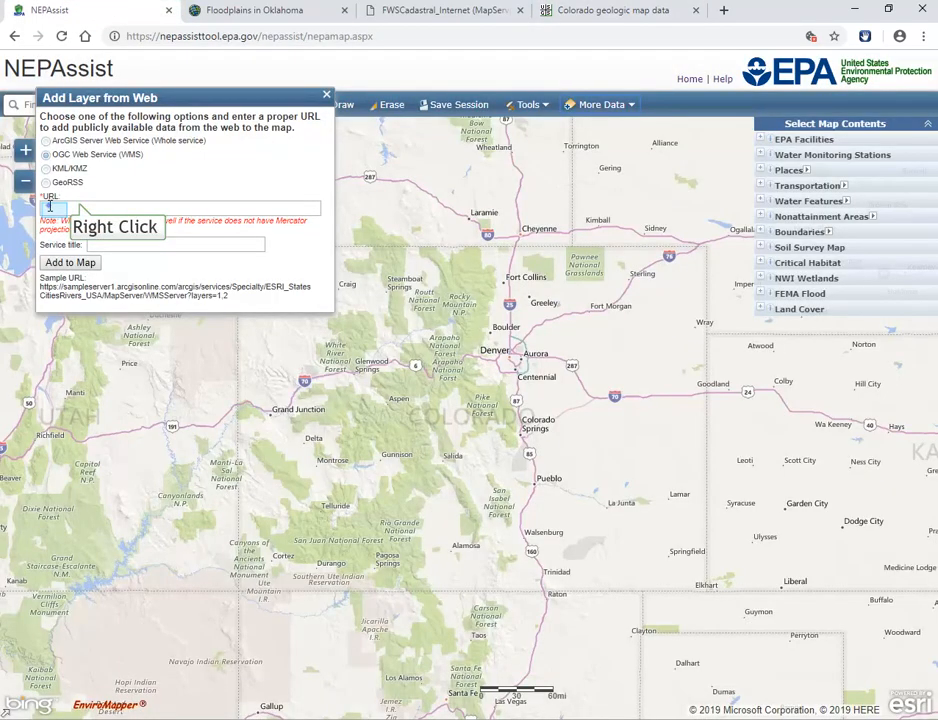
right_click(49, 205)
left_click(111, 293)
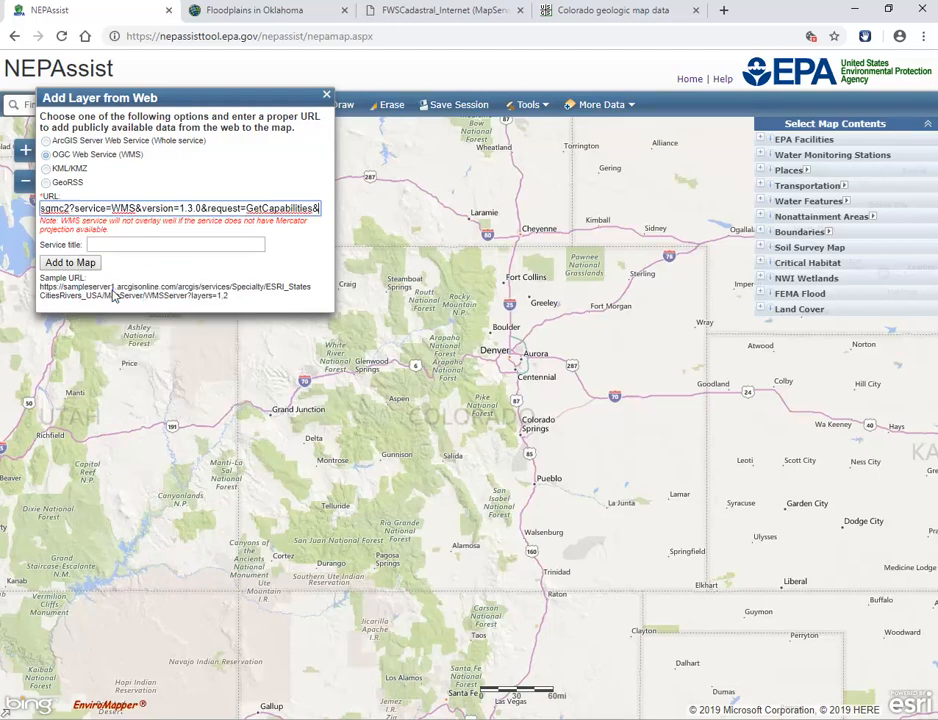
left_click(75, 263)
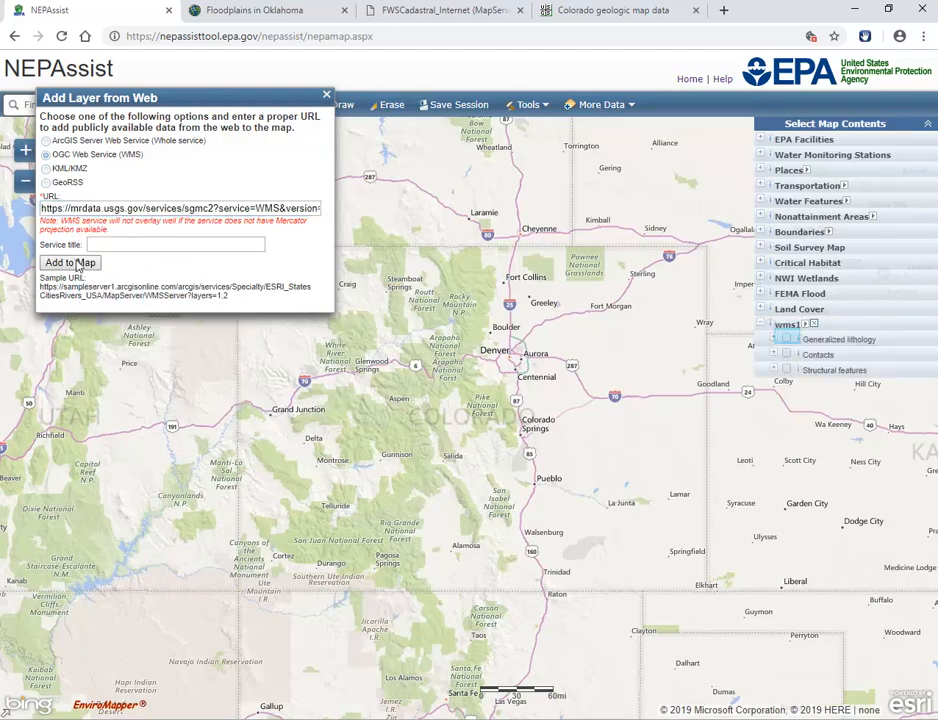
left_click(788, 339)
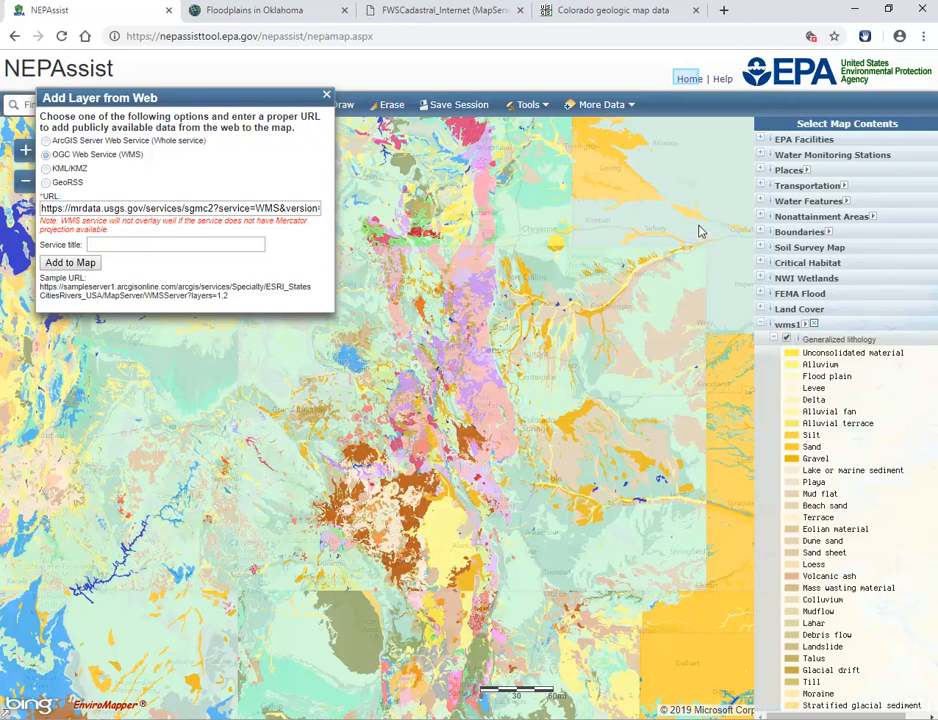
Open the NEPAssist help document
left_click(688, 79)
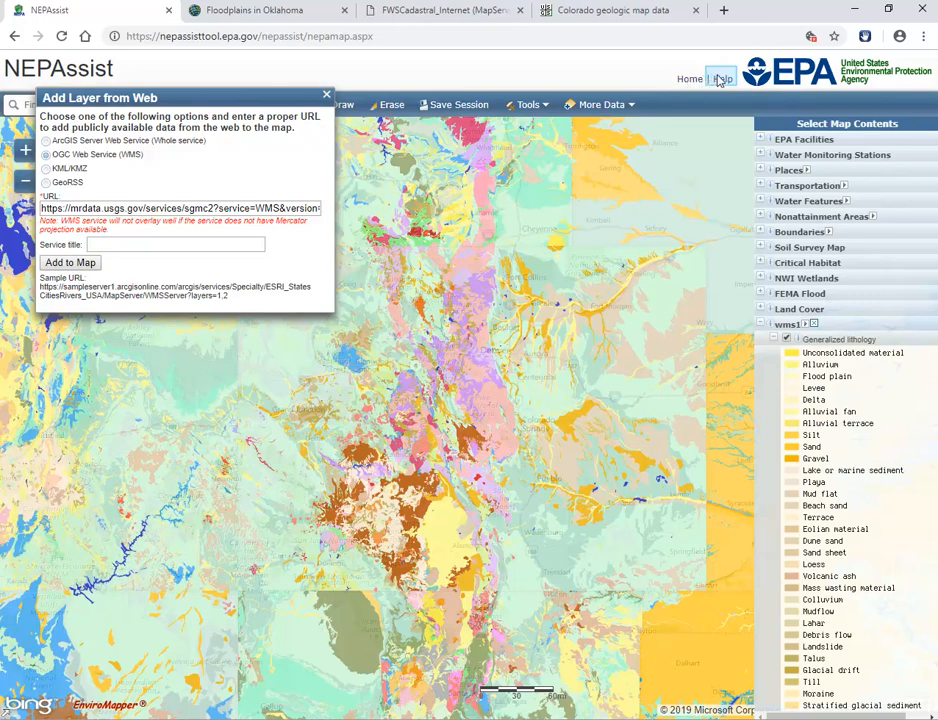
left_click(719, 79)
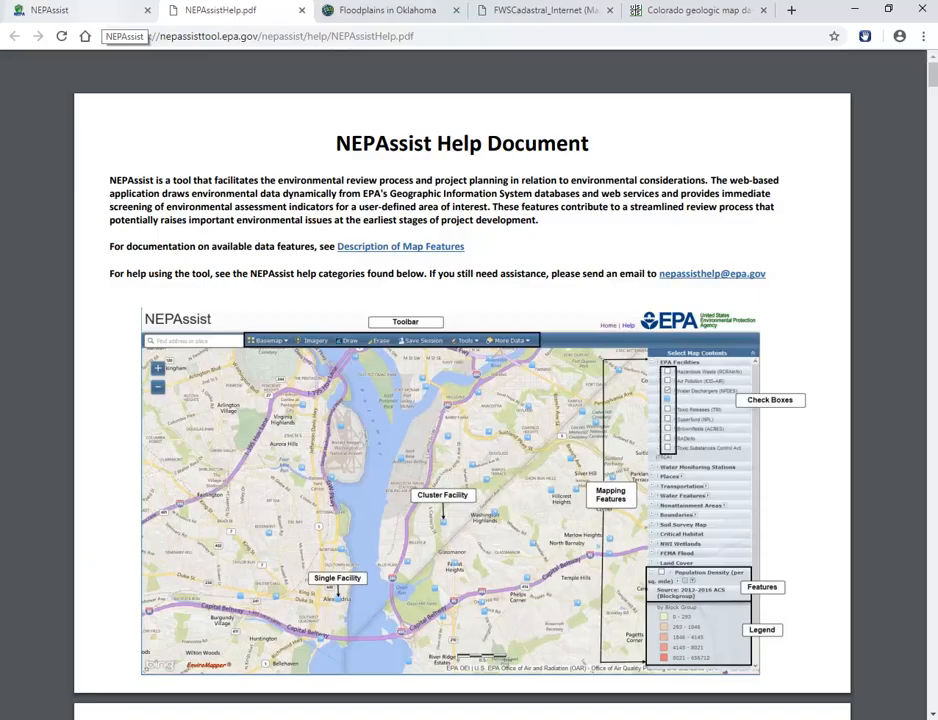